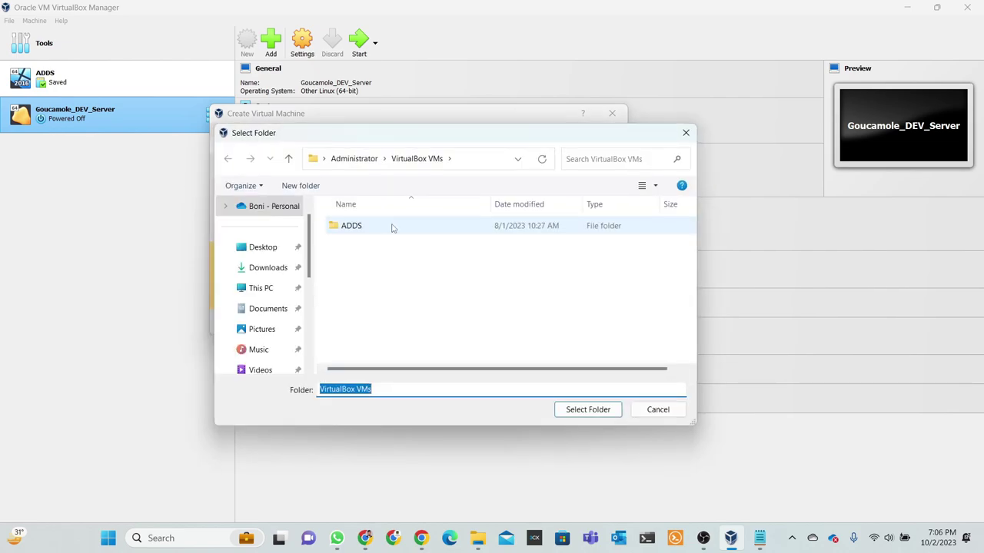
Browse in Select Folder to This PC and open the D: drive.
scroll(286, 292, up, 1)
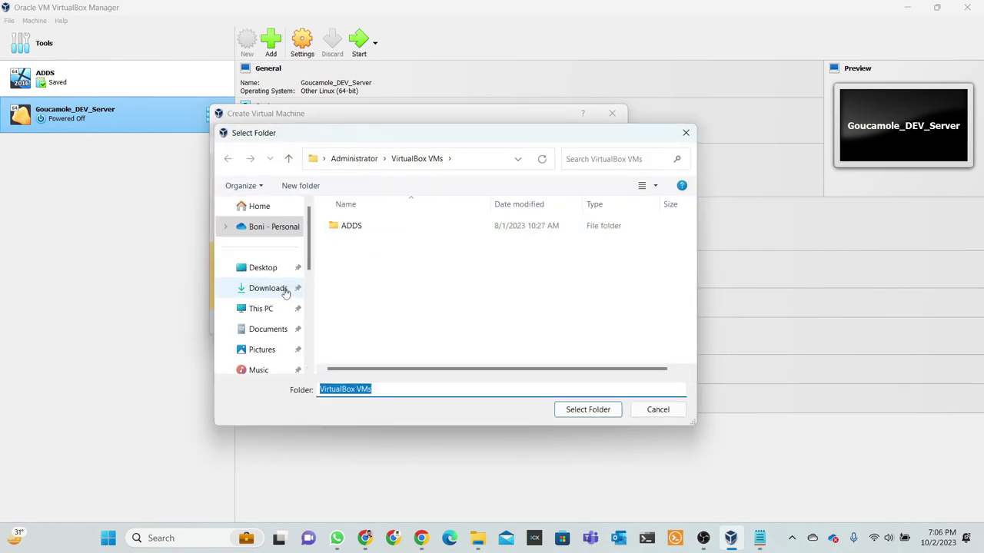
click(248, 311)
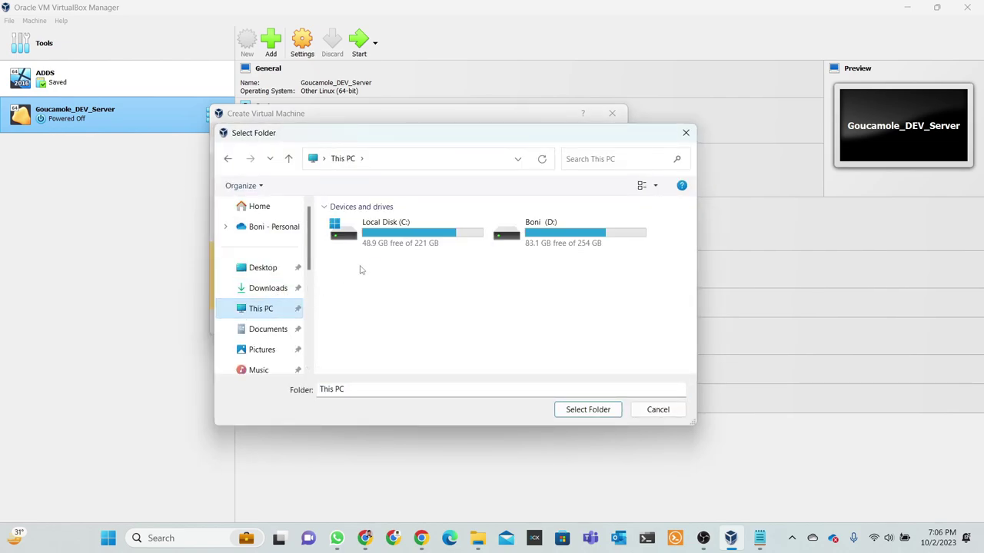
double_click(413, 243)
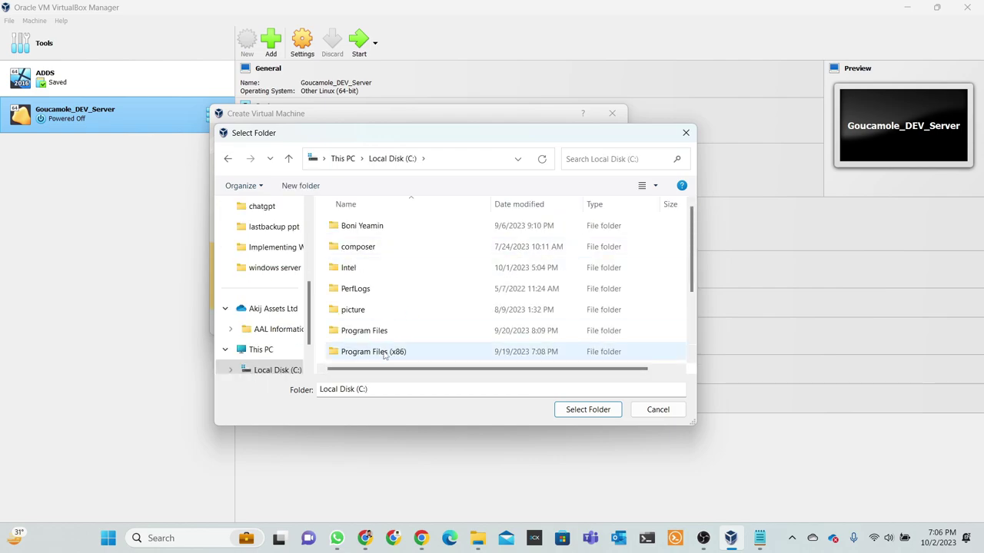
click(288, 158)
click(553, 237)
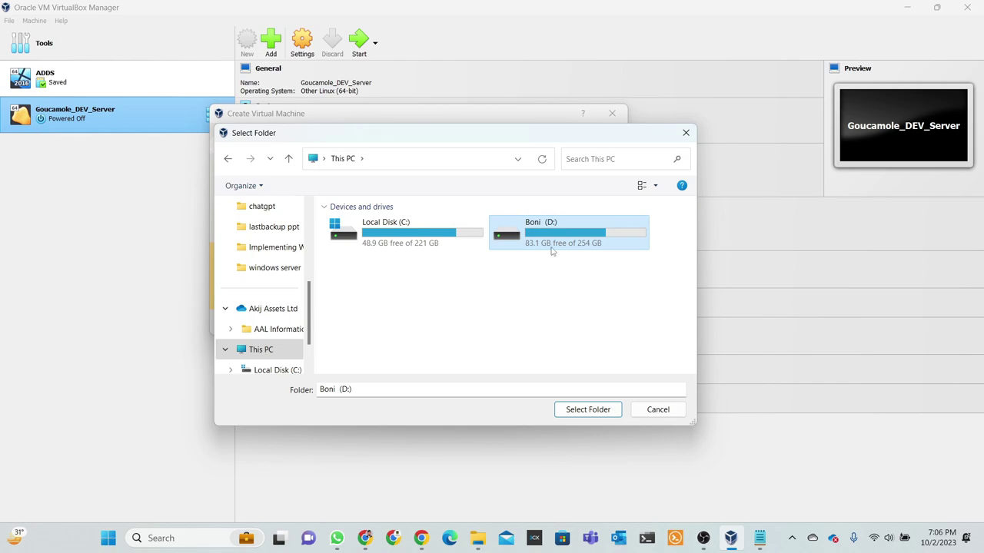
double_click(555, 240)
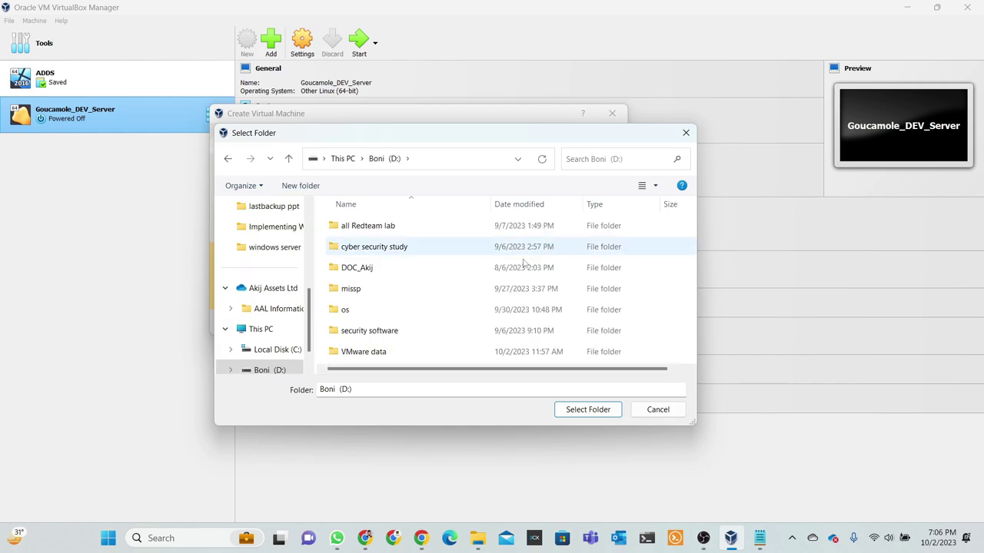
Create a new folder named virtualbox on the D: drive.
right_click(434, 292)
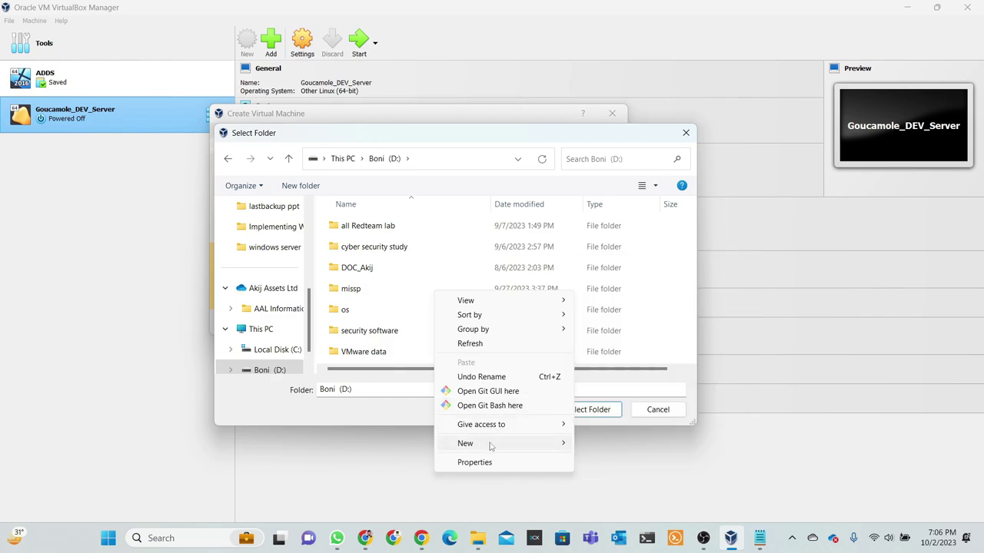
click(615, 266)
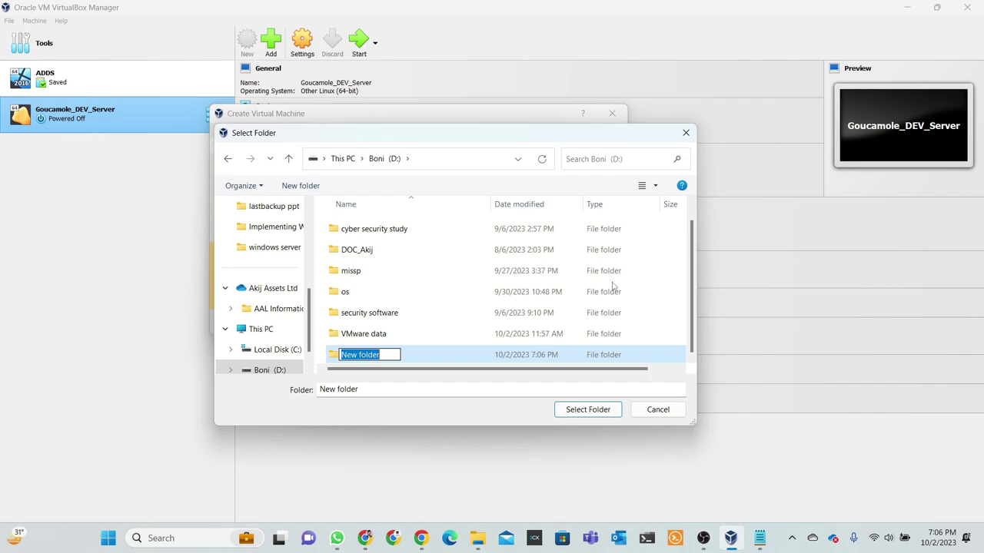
text(virtualbox)
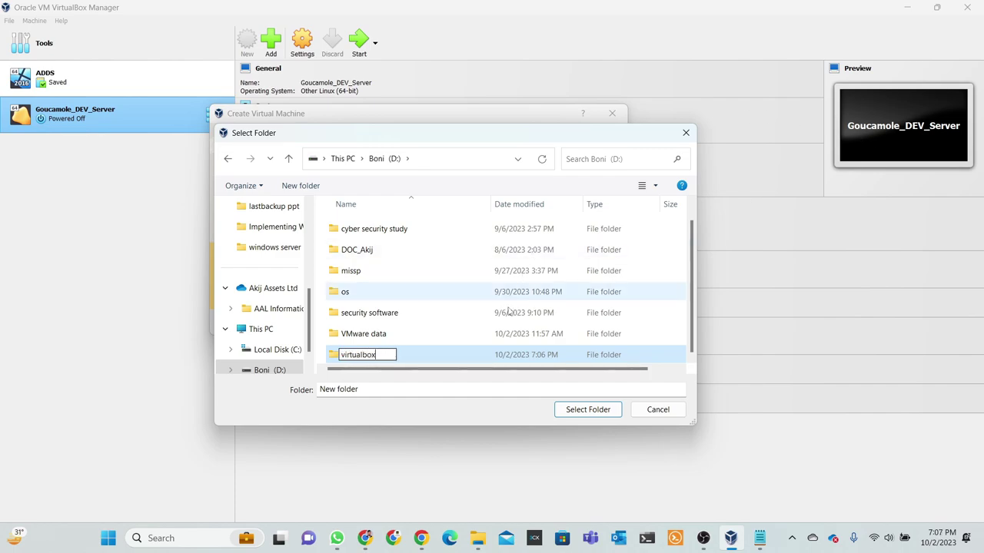
click(462, 355)
click(356, 354)
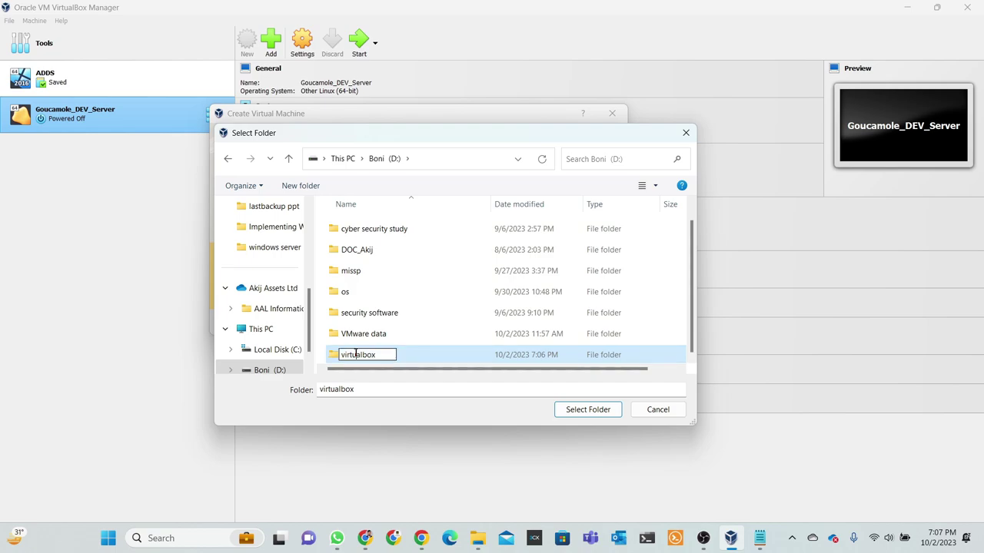
click(412, 358)
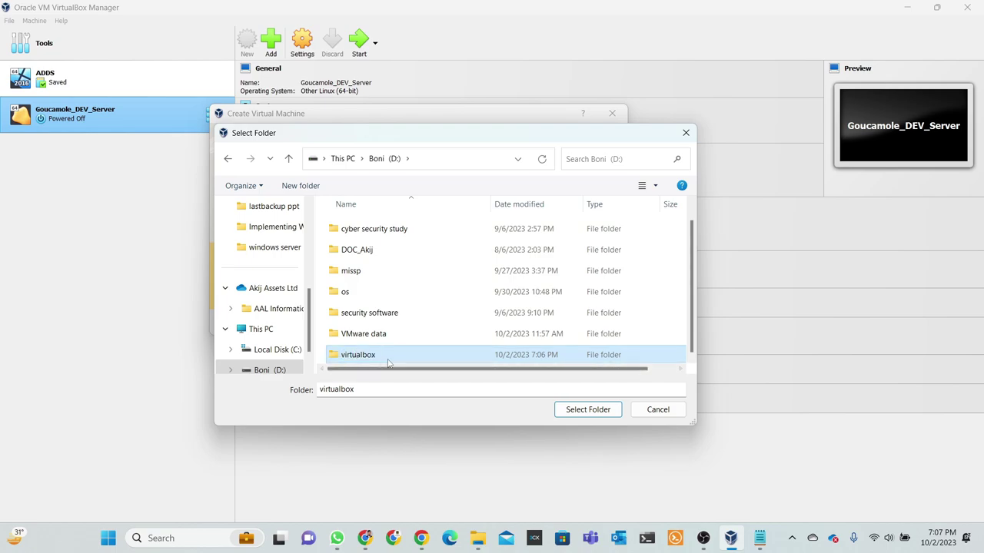
Use D:\virtualbox as the machine folder, keep type Linux, and choose version Other Linux (64-bit).
click(575, 414)
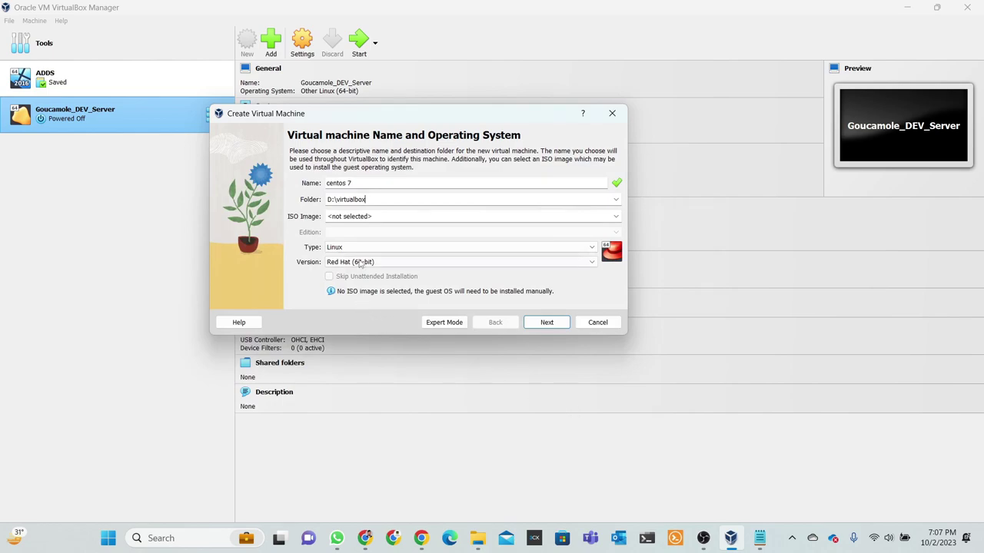
click(361, 251)
click(361, 252)
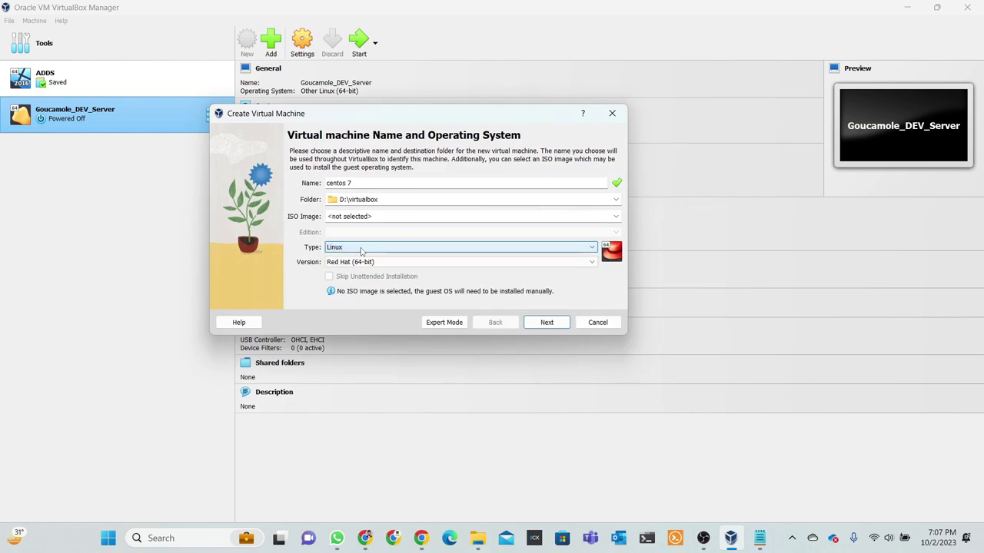
click(371, 265)
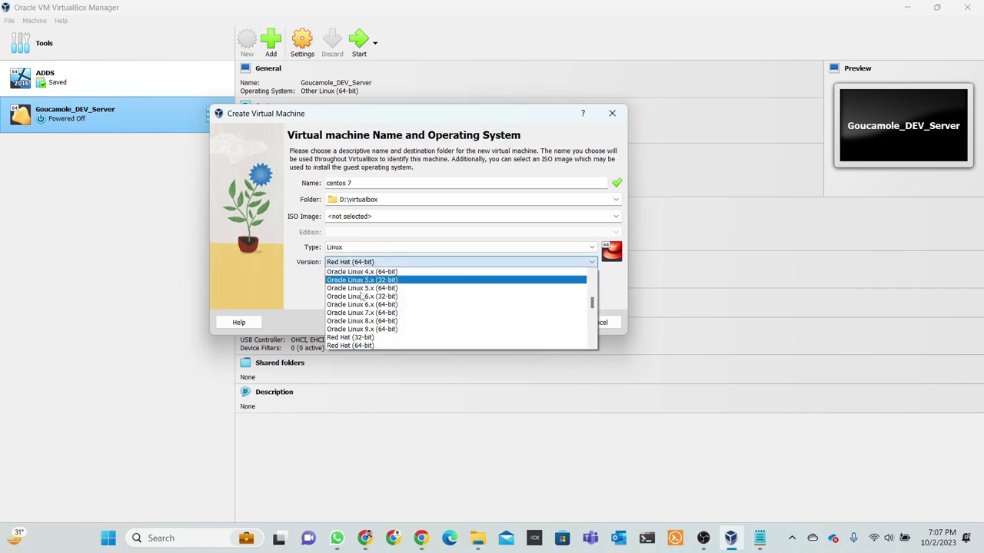
scroll(380, 341, up, 5)
scroll(379, 338, up, 8)
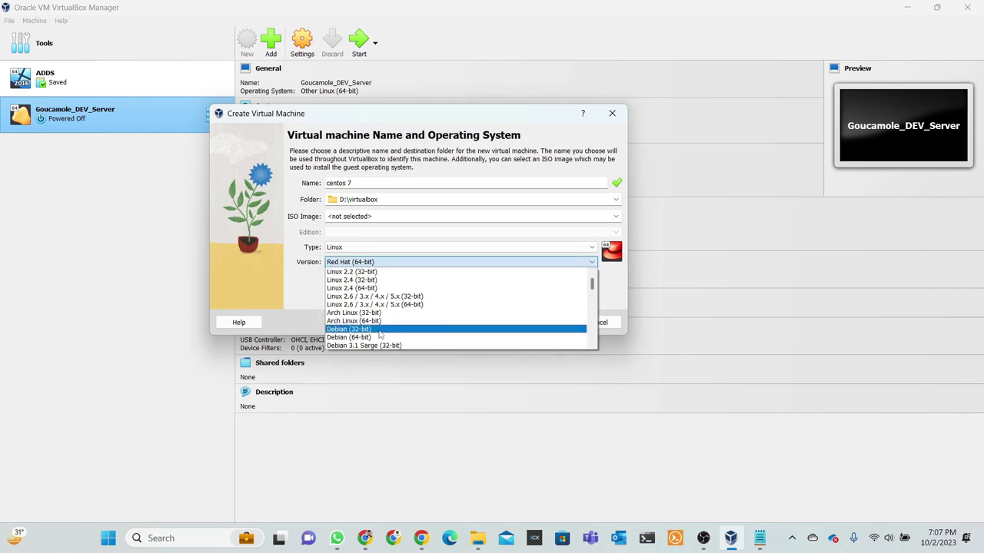
click(362, 273)
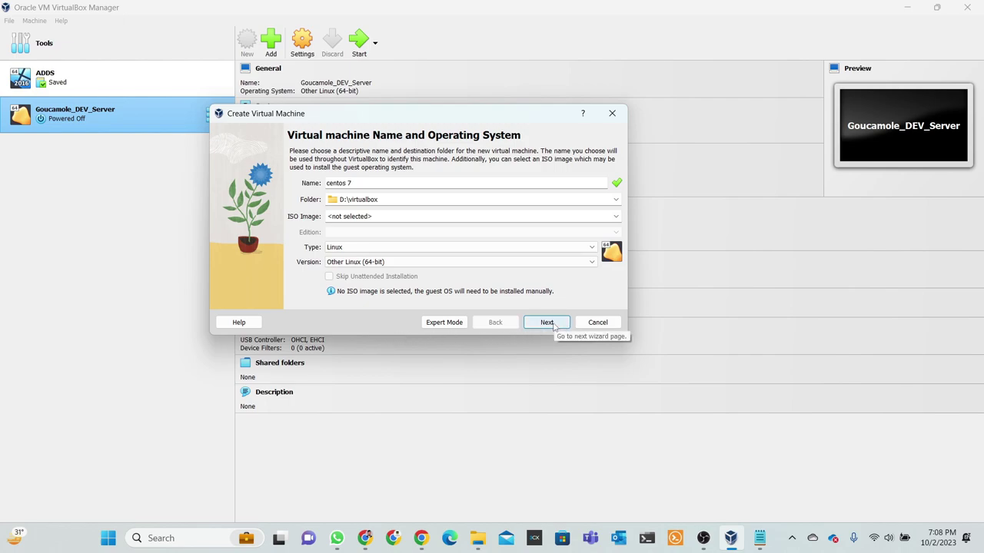
Accept 512 MB memory and one CPU, size the virtual disk to 20.53 GB, and create centos 7.
click(552, 326)
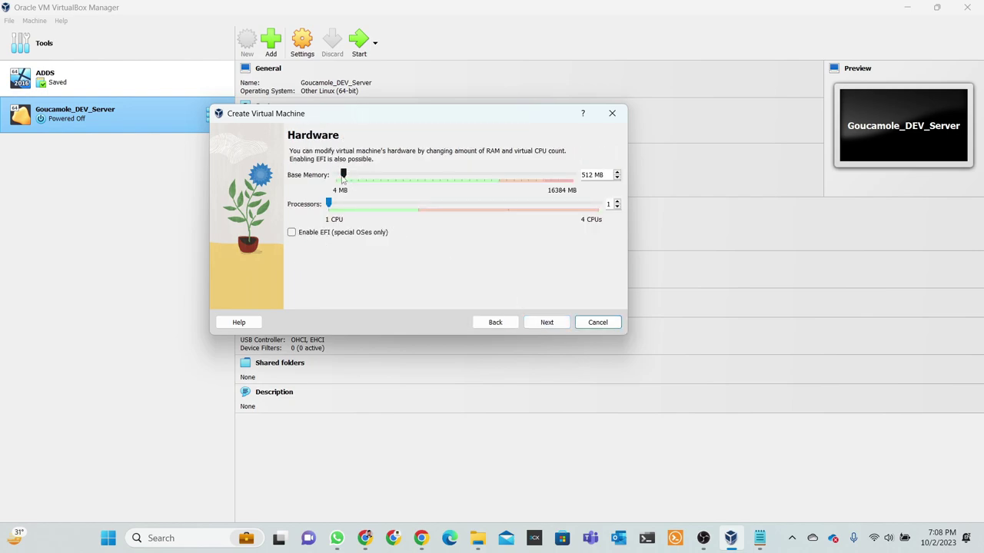
click(546, 326)
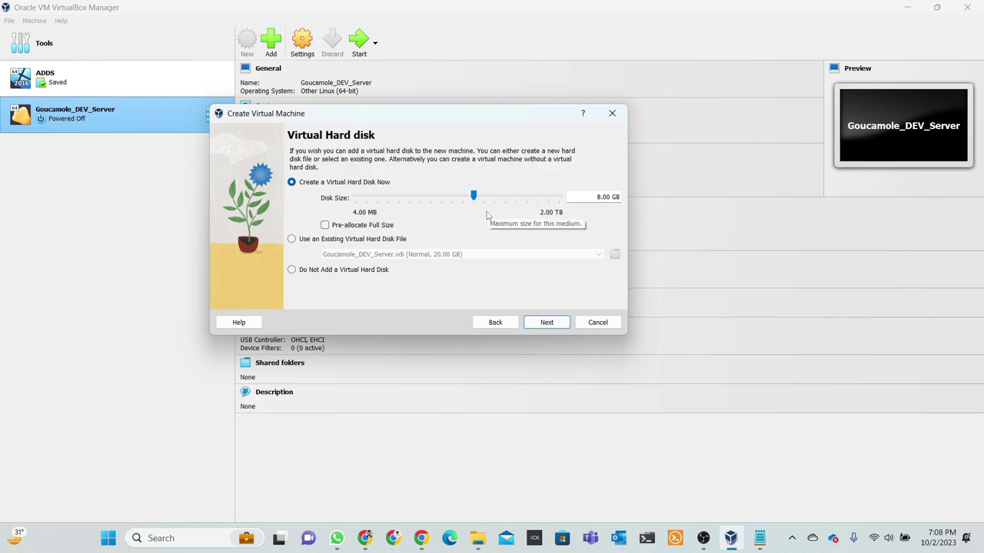
drag(476, 196, 486, 197)
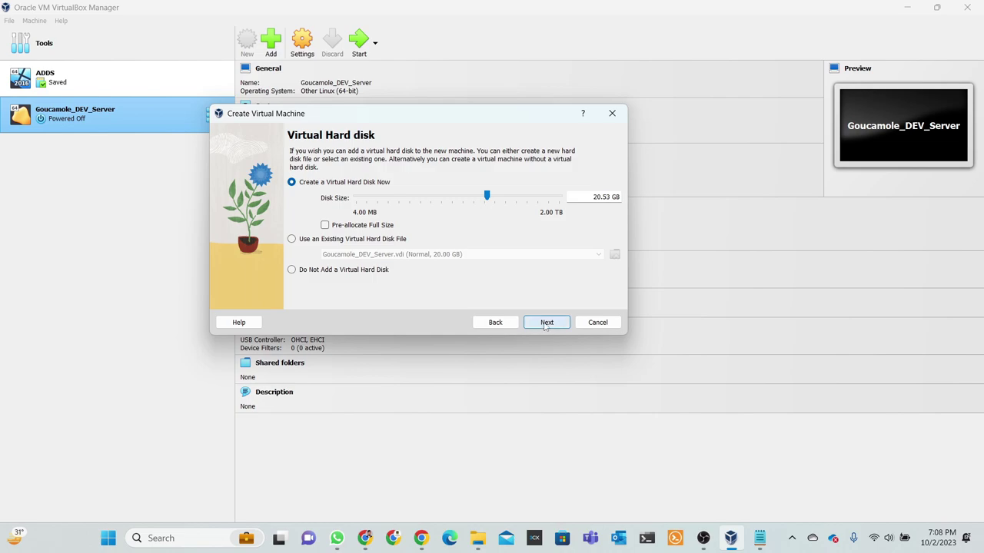
click(545, 324)
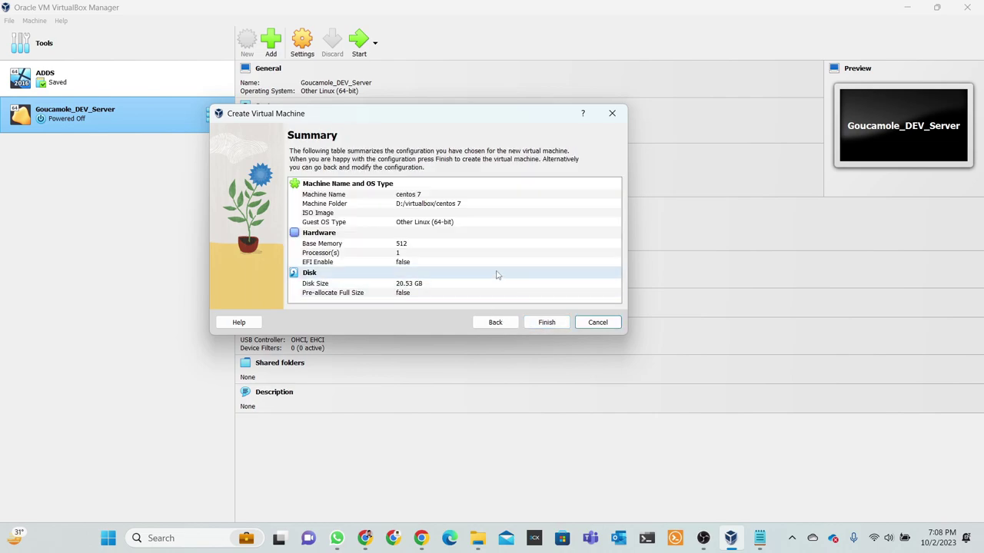
click(546, 322)
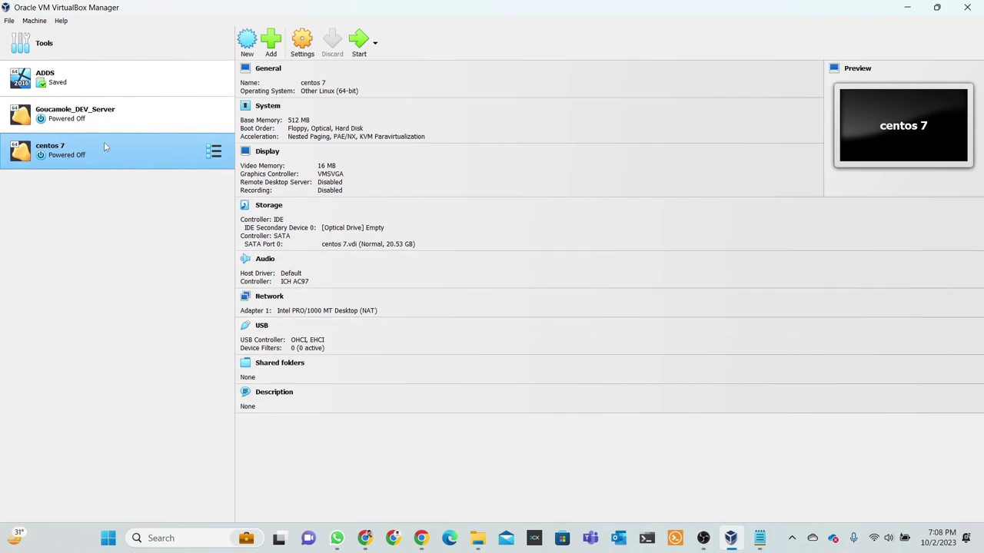
In centos 7 Storage settings, delete the Empty optical drive and add one to Controller: IDE.
click(303, 42)
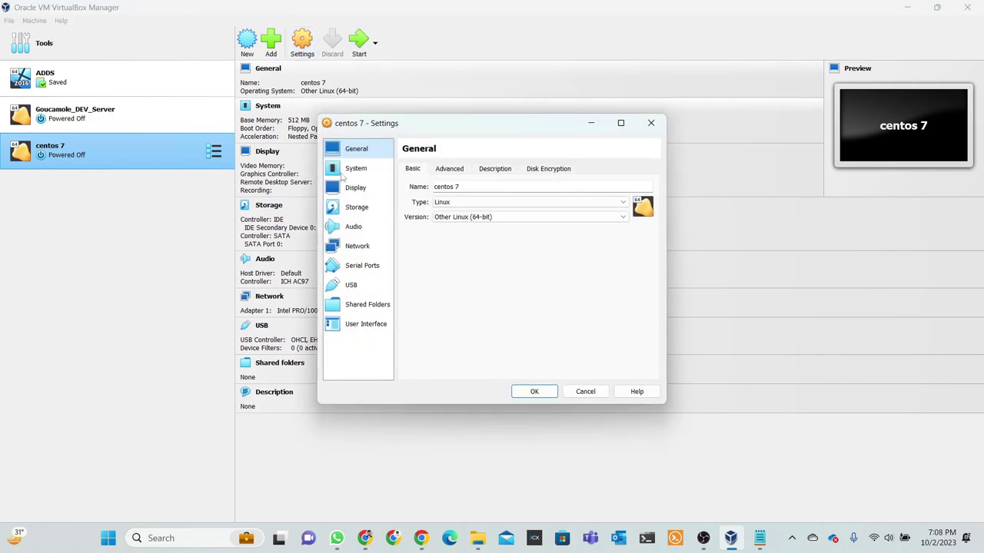
click(356, 212)
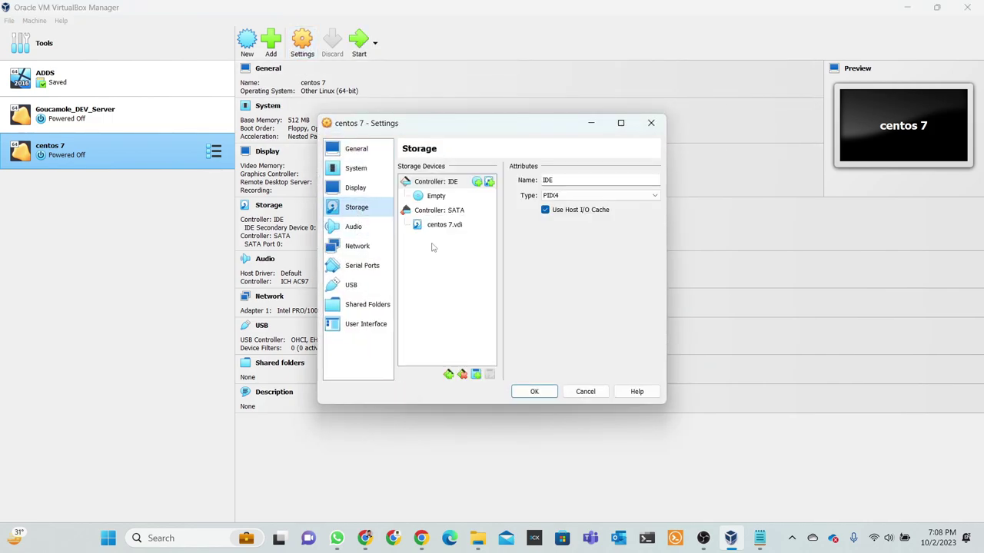
click(437, 197)
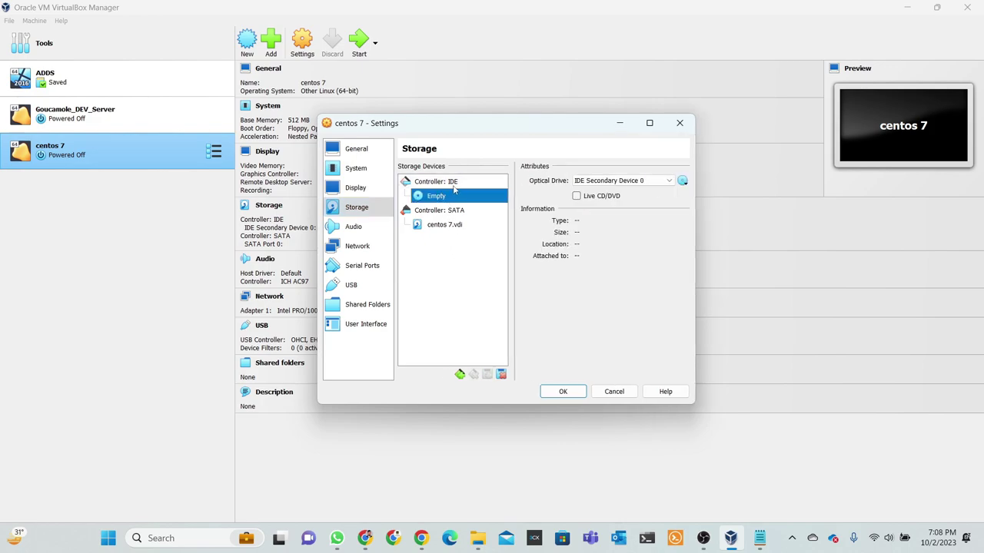
key(Delete)
click(440, 182)
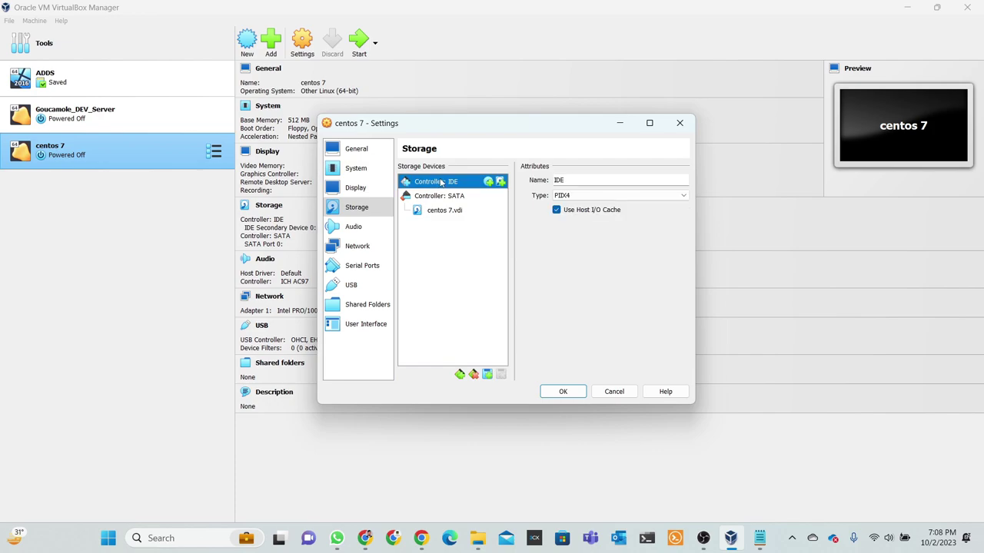
click(489, 182)
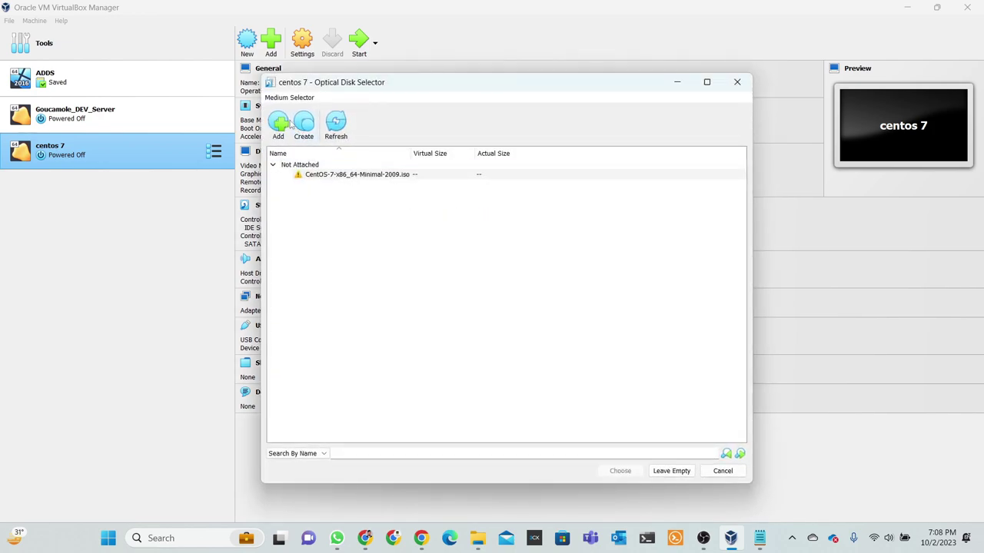
Add CentOS-7-x86_64-Minimal-2009.iso from D:\os and choose it for the optical drive.
click(278, 125)
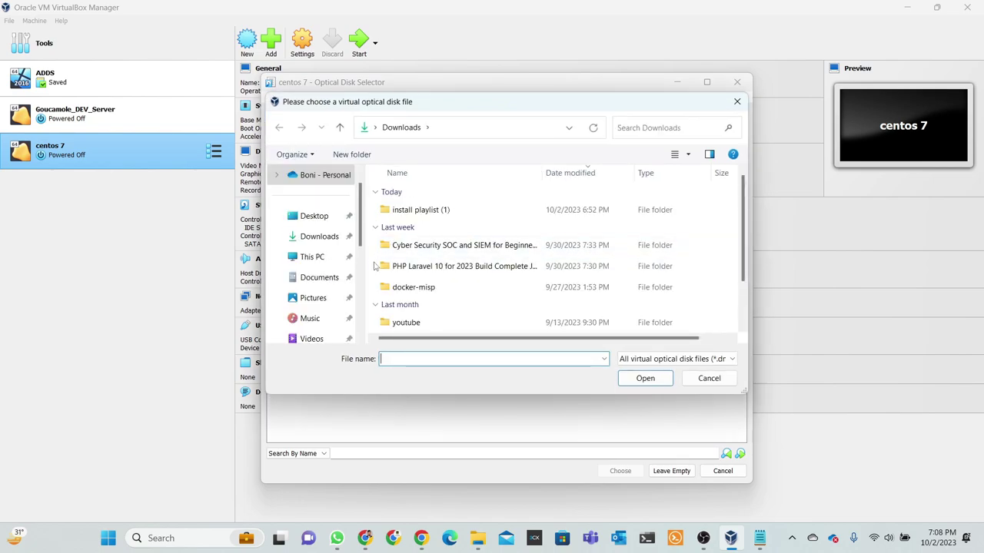
scroll(325, 247, down, 5)
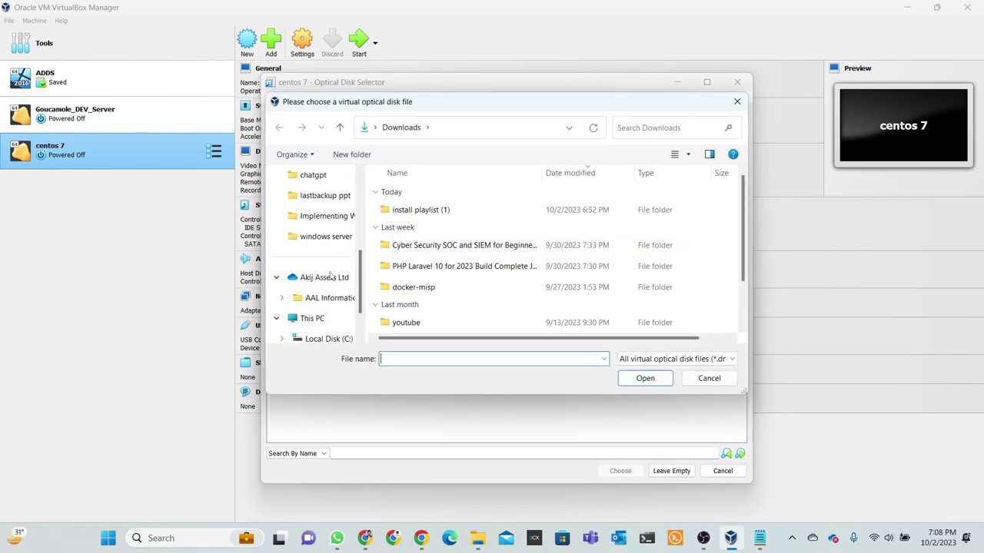
click(313, 319)
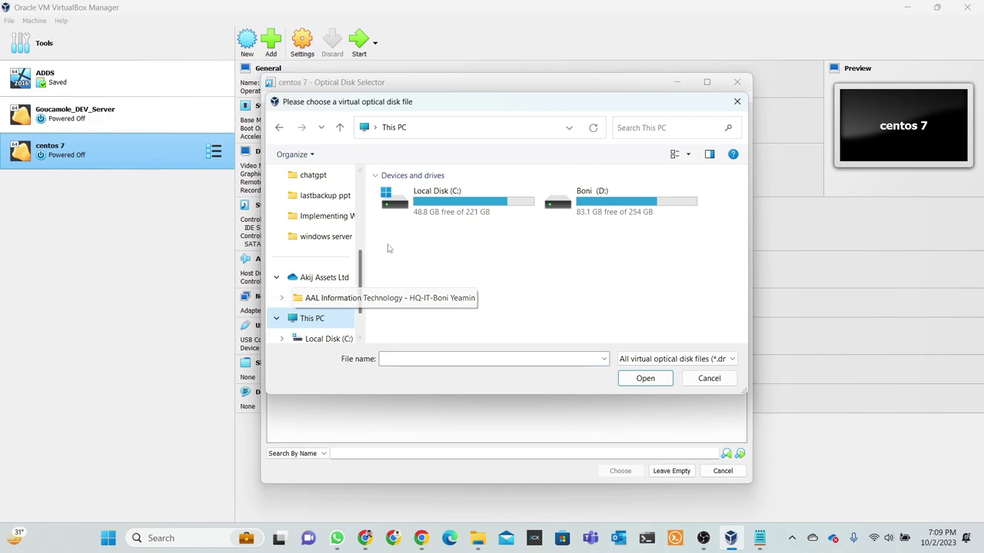
double_click(588, 204)
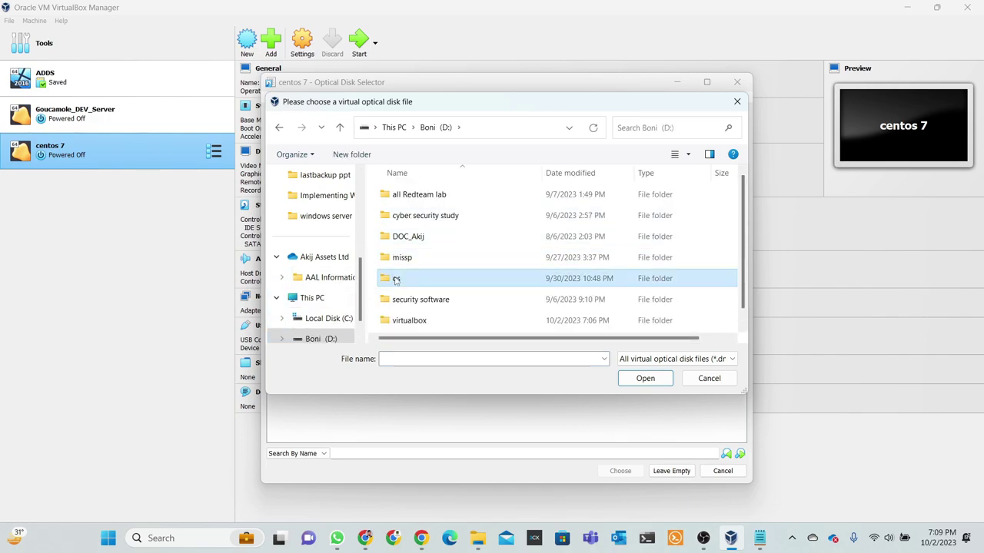
double_click(426, 278)
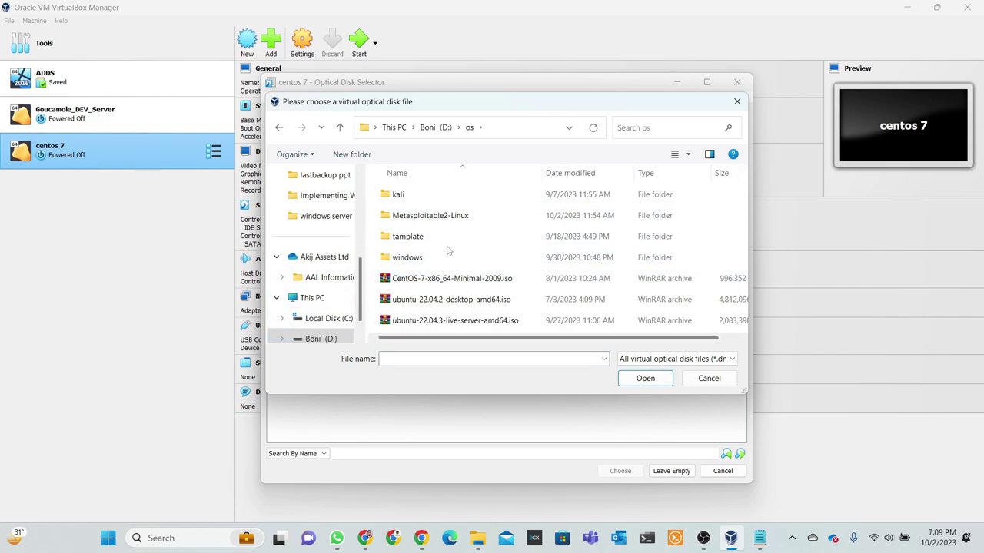
click(447, 282)
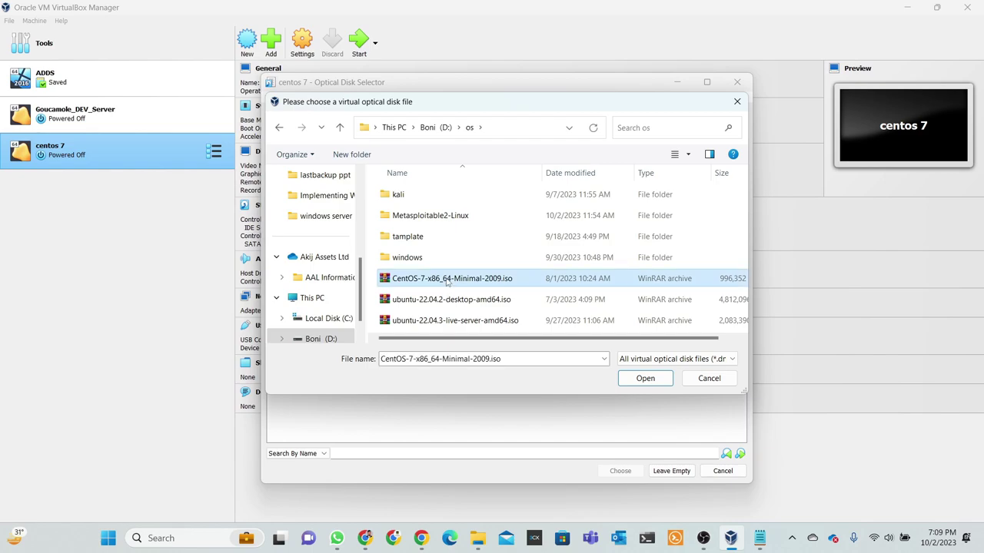
click(648, 384)
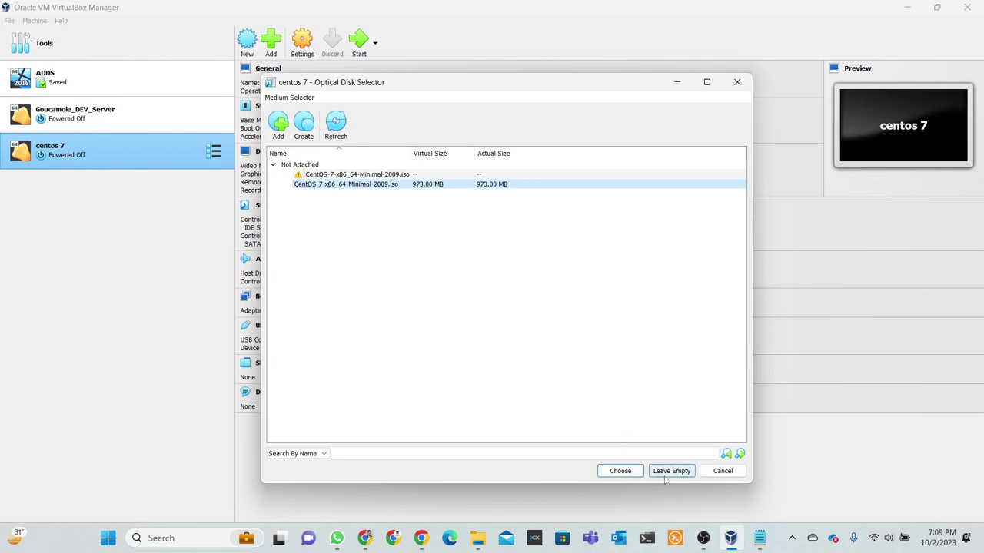
click(625, 474)
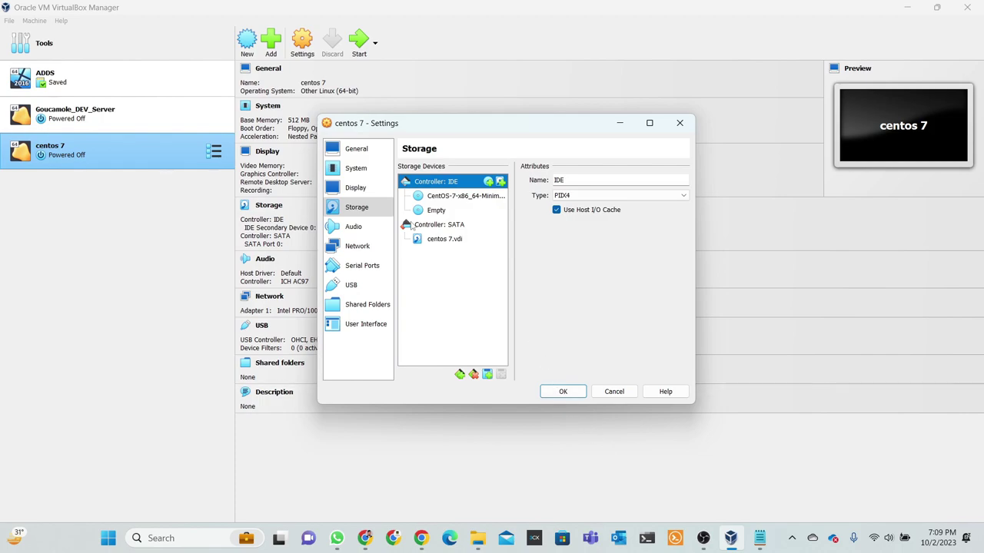
Save the storage settings with OK and start the centos 7 VM.
click(572, 395)
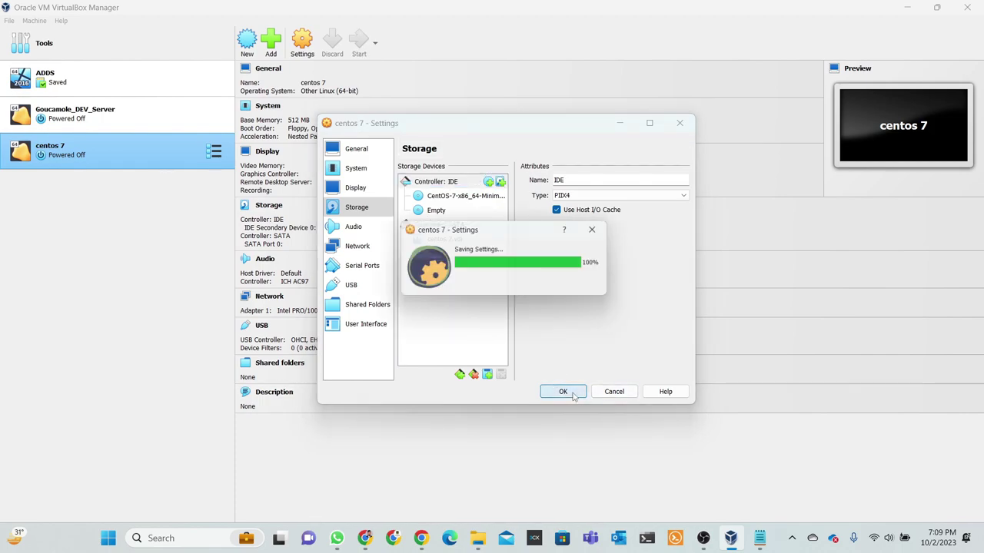
click(359, 48)
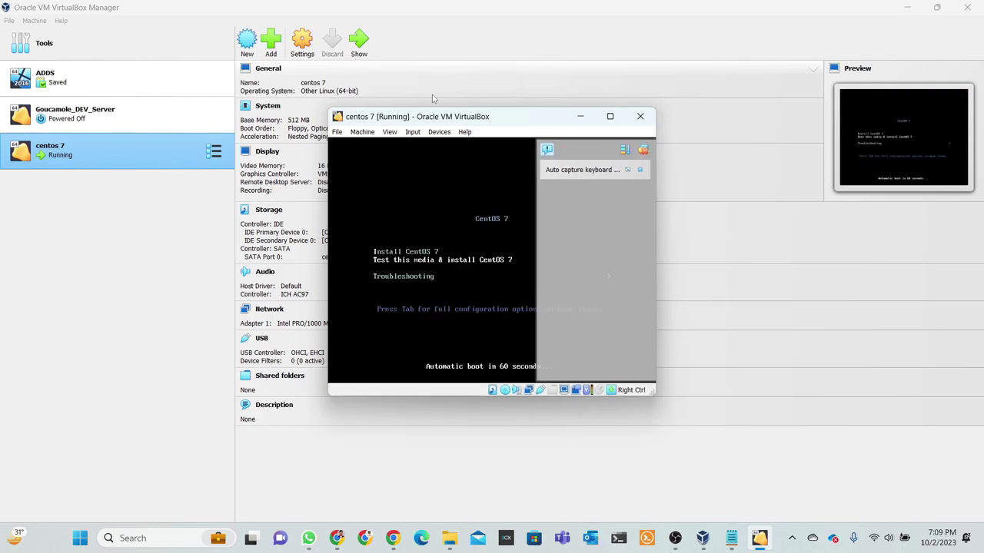
Maximize the centos 7 [Running] VM window.
click(609, 116)
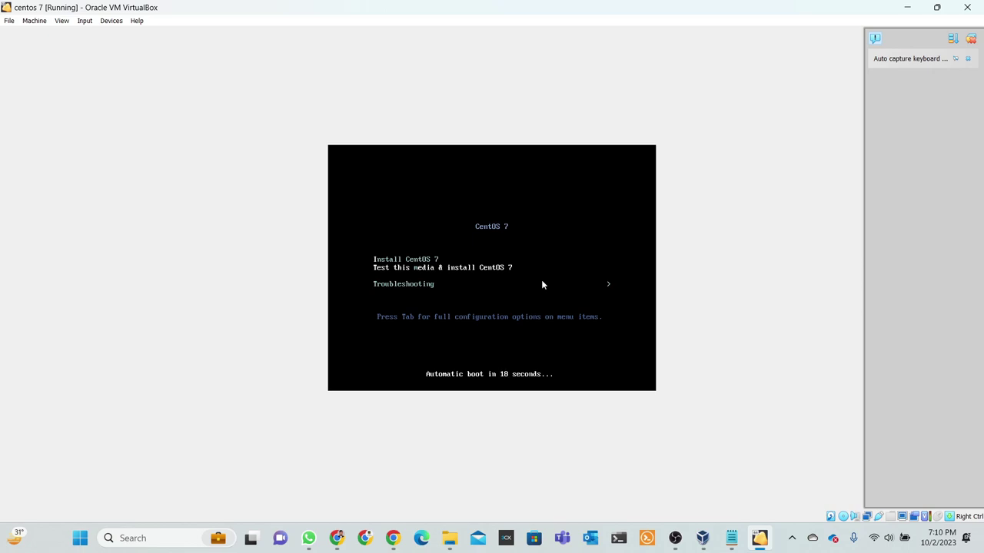
Boot Install CentOS 7, keep English (United States), and continue to the Installation Summary.
key(Return)
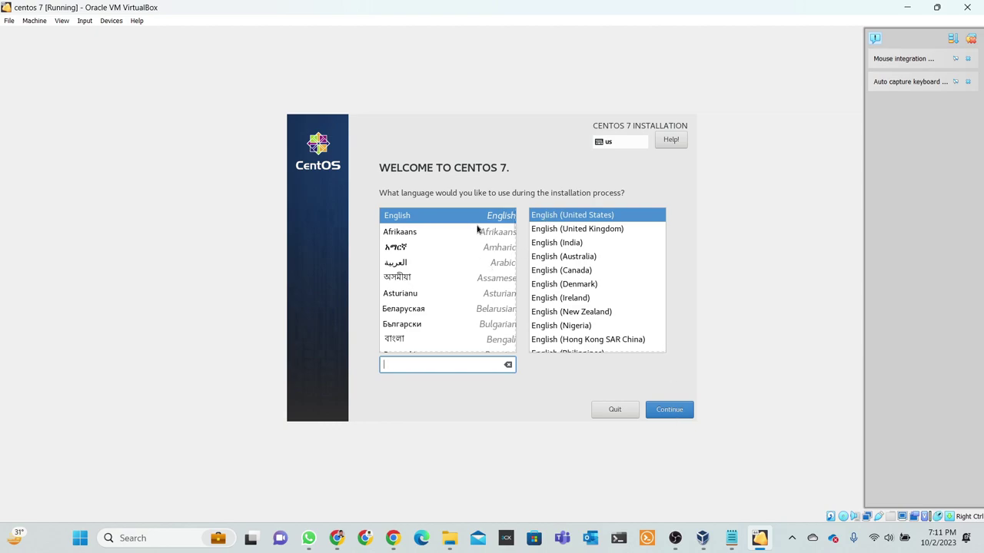
click(498, 216)
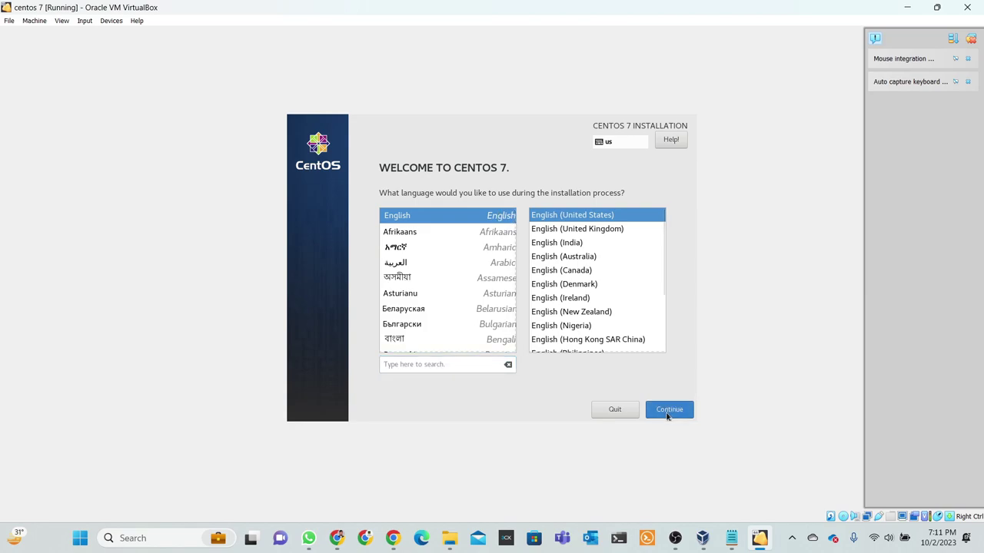
click(668, 412)
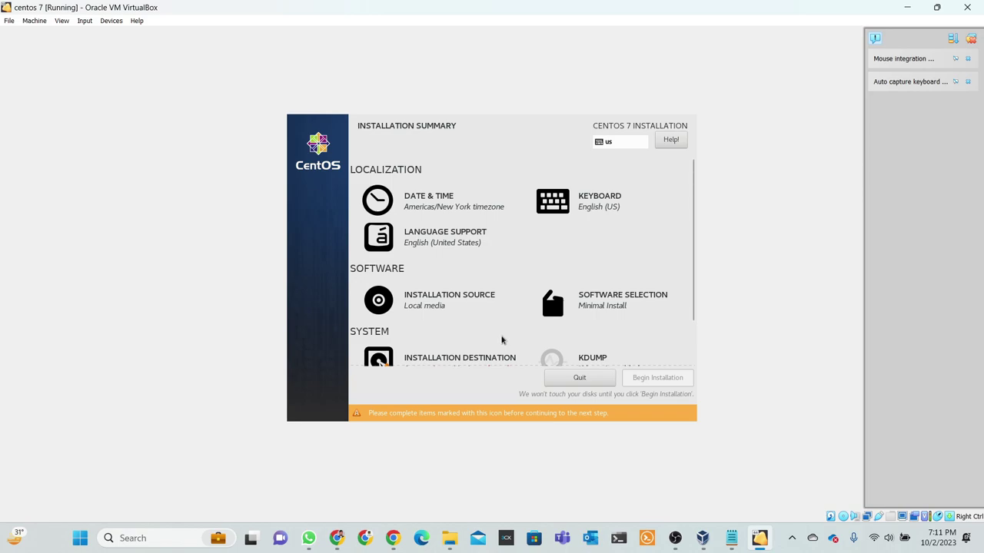
Set the time zone to Region Asia, City Dhaka, with AM/PM clock format, and confirm.
click(419, 203)
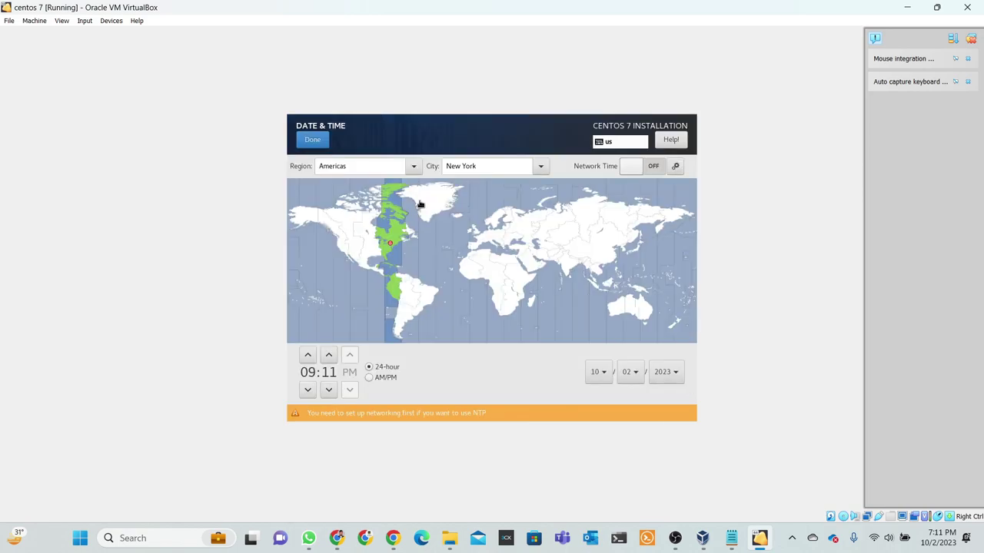
click(415, 167)
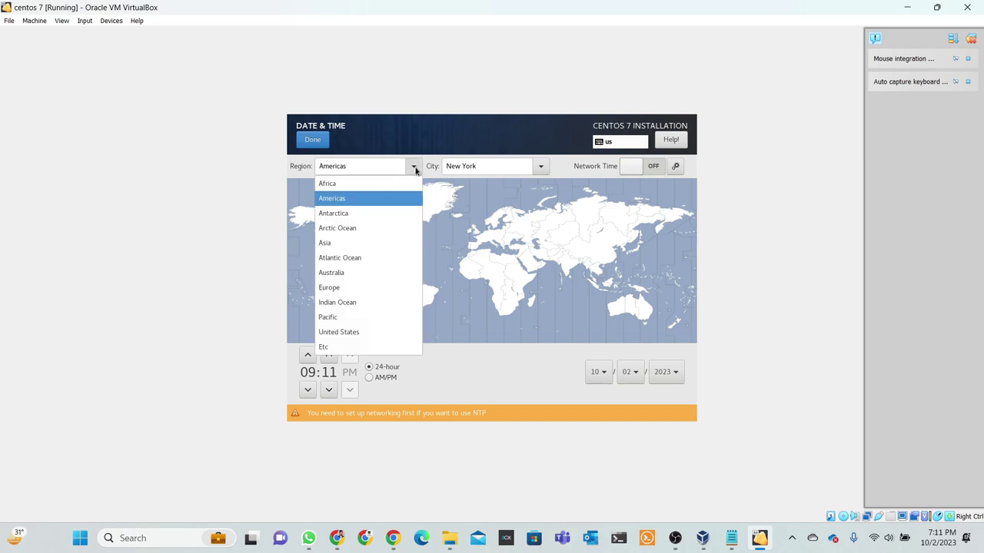
click(326, 245)
click(477, 166)
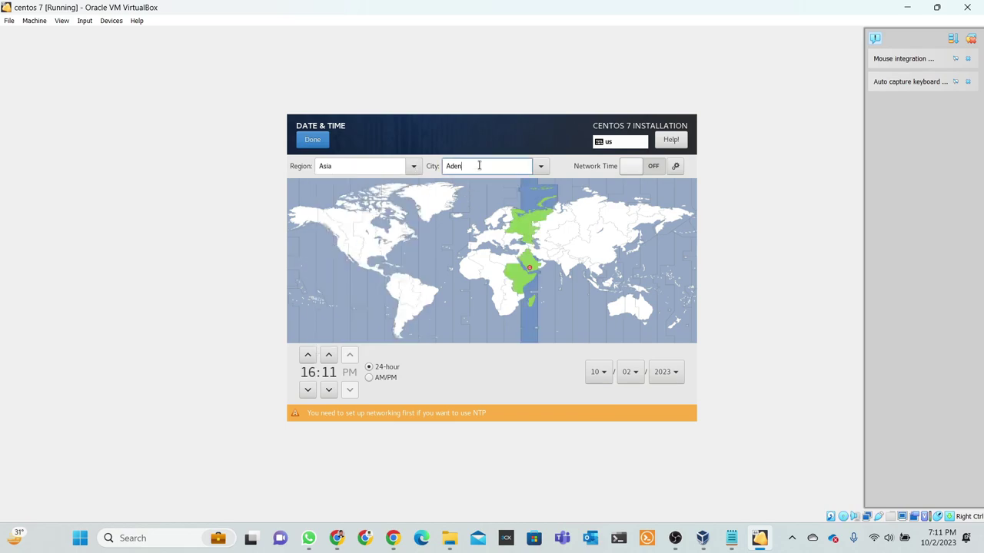
key(BackSpace)
key(BackSpace)
key(BackSpace)
key(BackSpace)
text(dha)
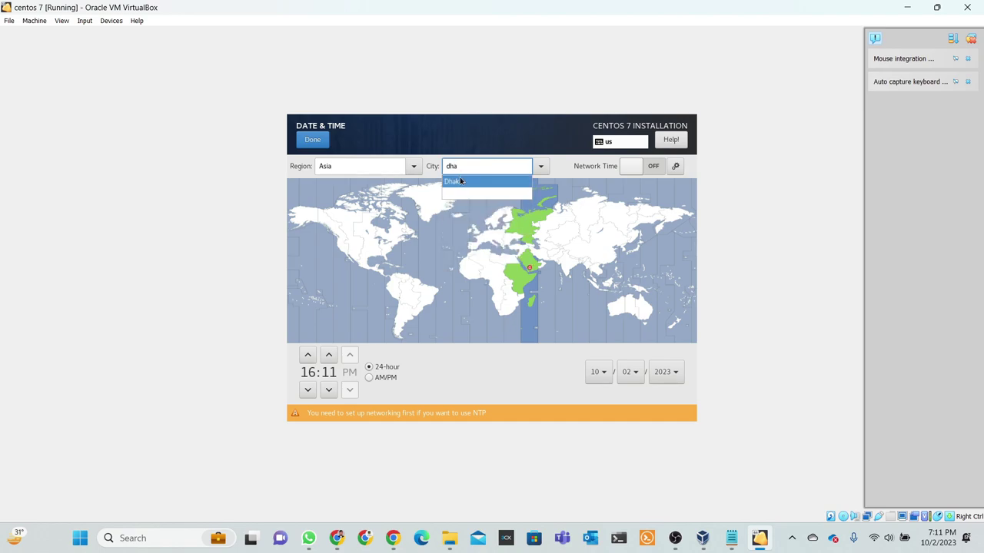
click(460, 181)
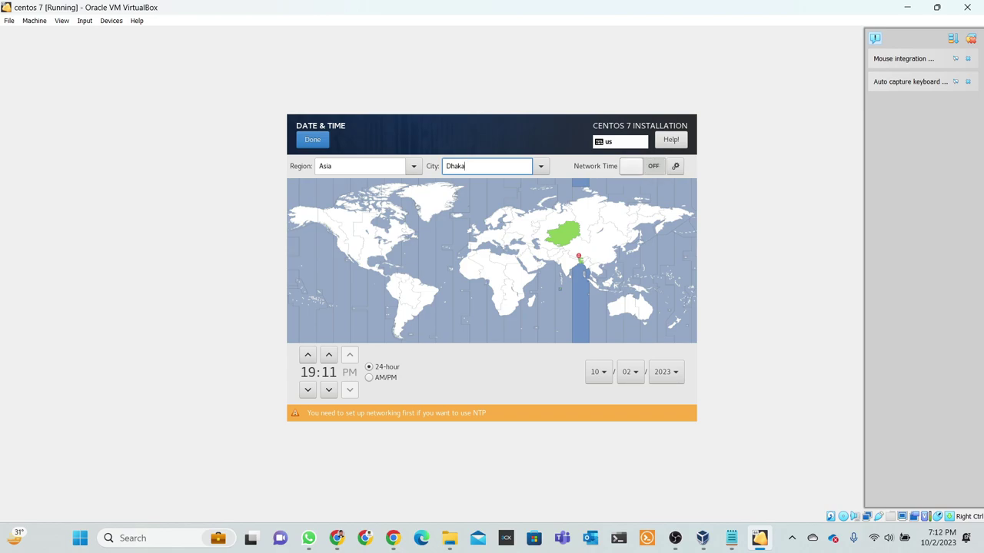
click(370, 378)
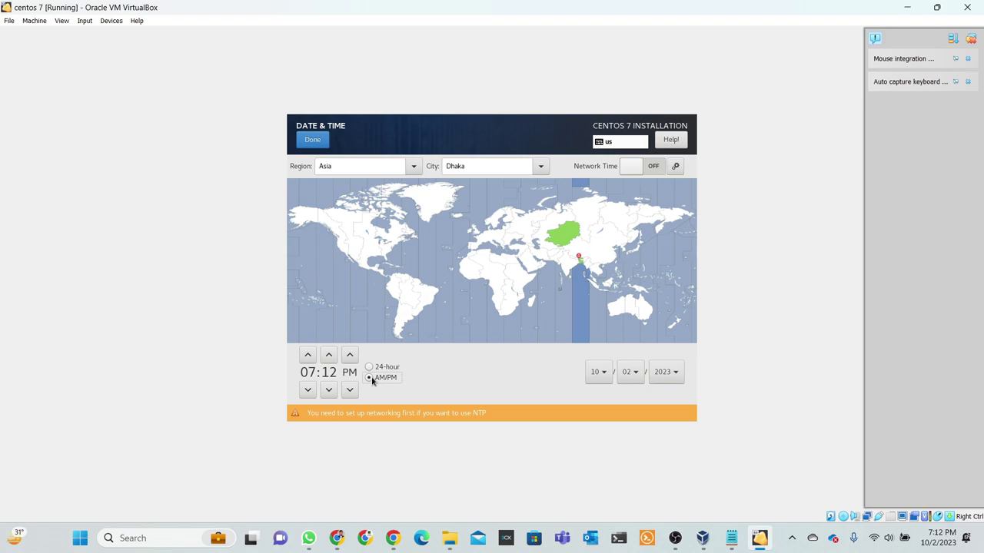
click(311, 140)
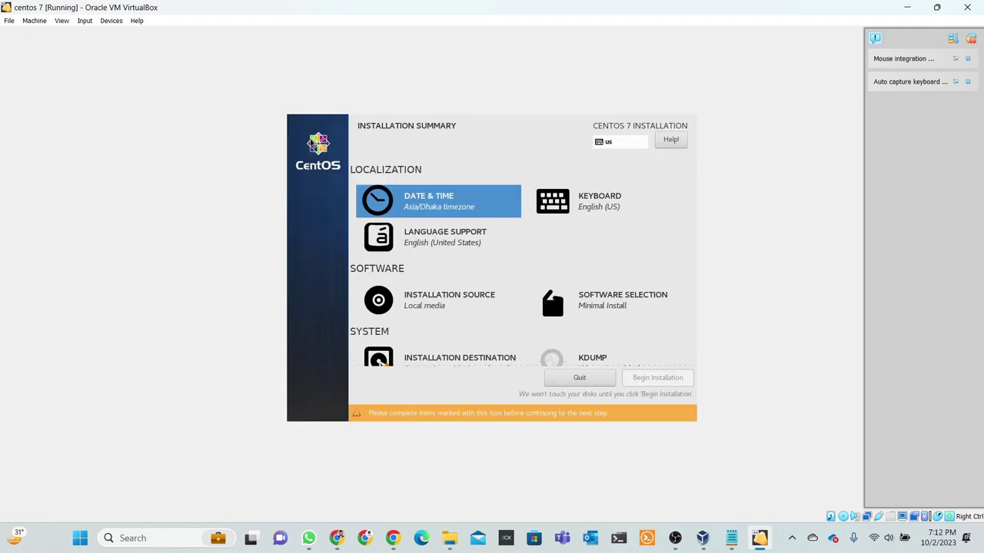
Leave language support unchanged and confirm the local media installation source.
click(438, 248)
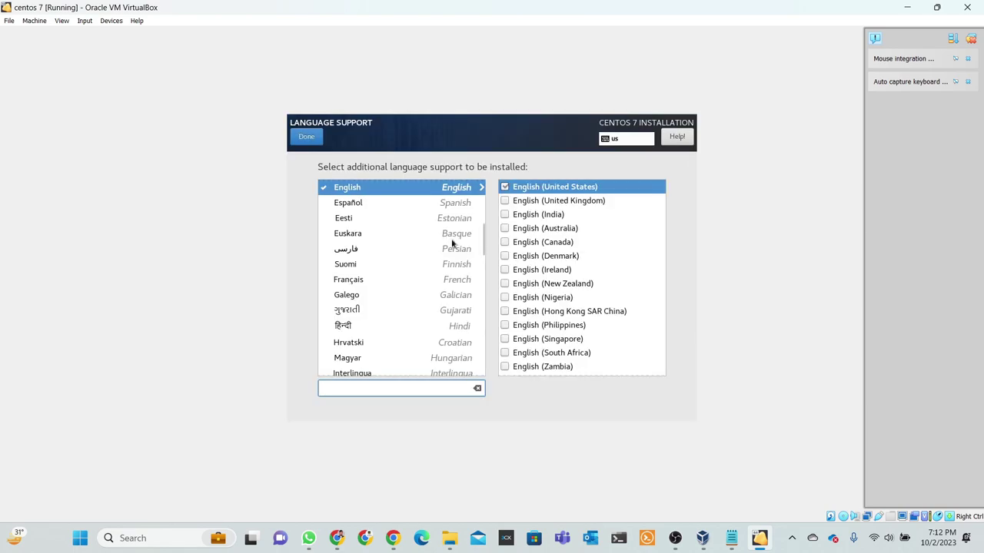
click(307, 139)
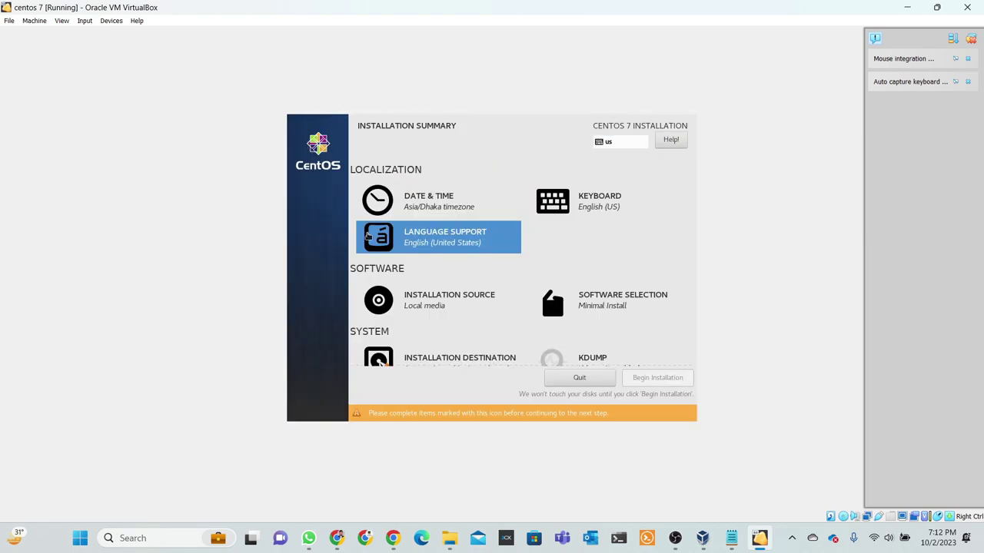
click(443, 310)
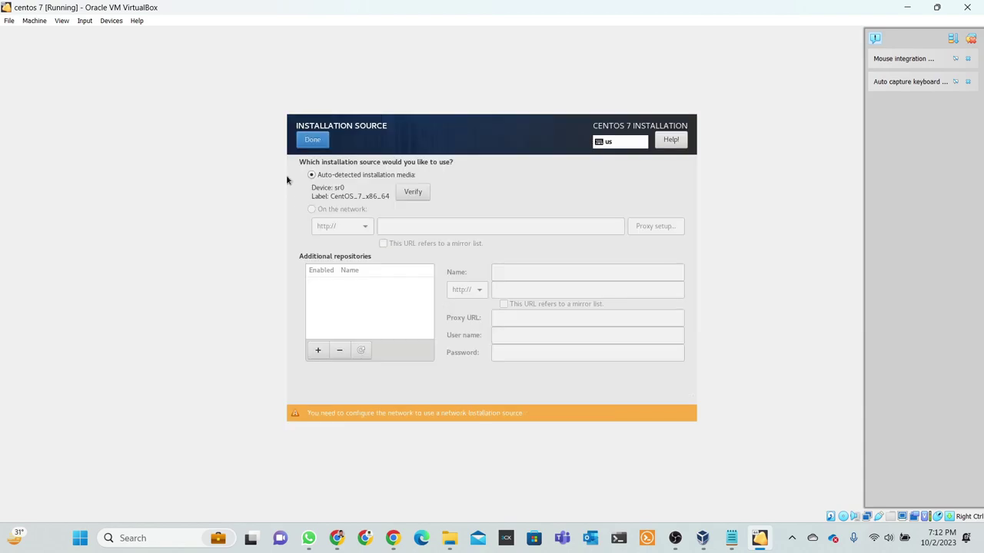
click(317, 143)
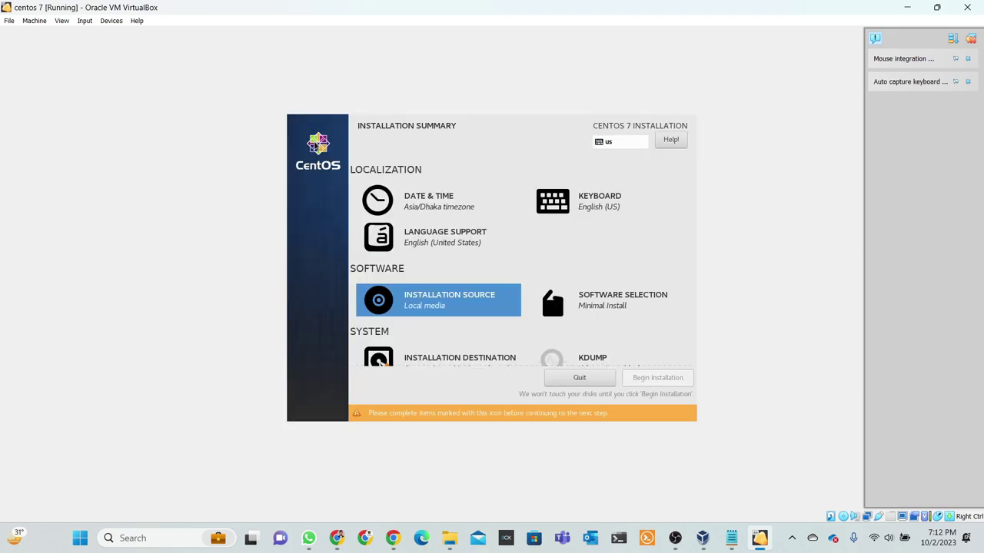
Select the VBOX HARDDISK as installation destination and confirm it.
scroll(480, 355, down, 1)
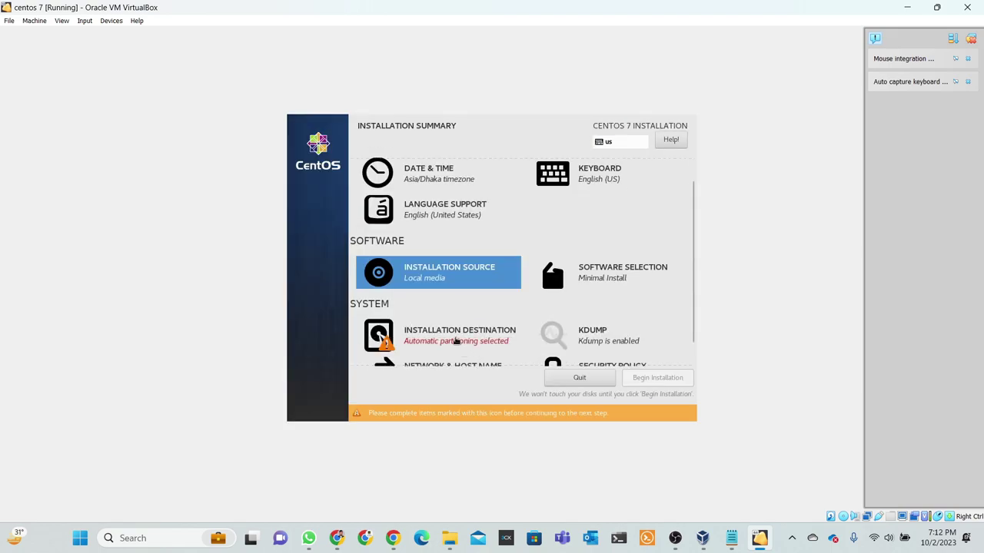
click(457, 340)
click(339, 230)
click(313, 140)
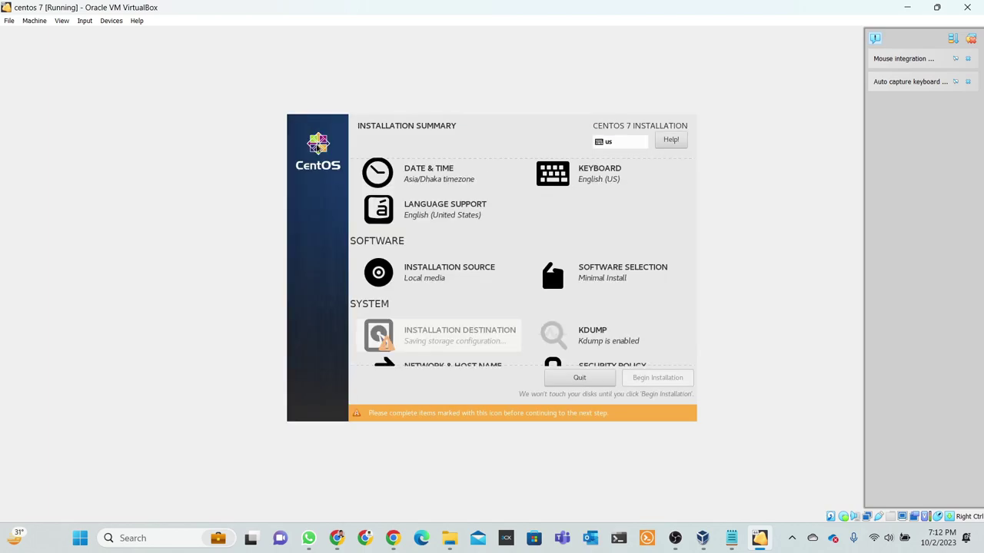
scroll(455, 352, down, 1)
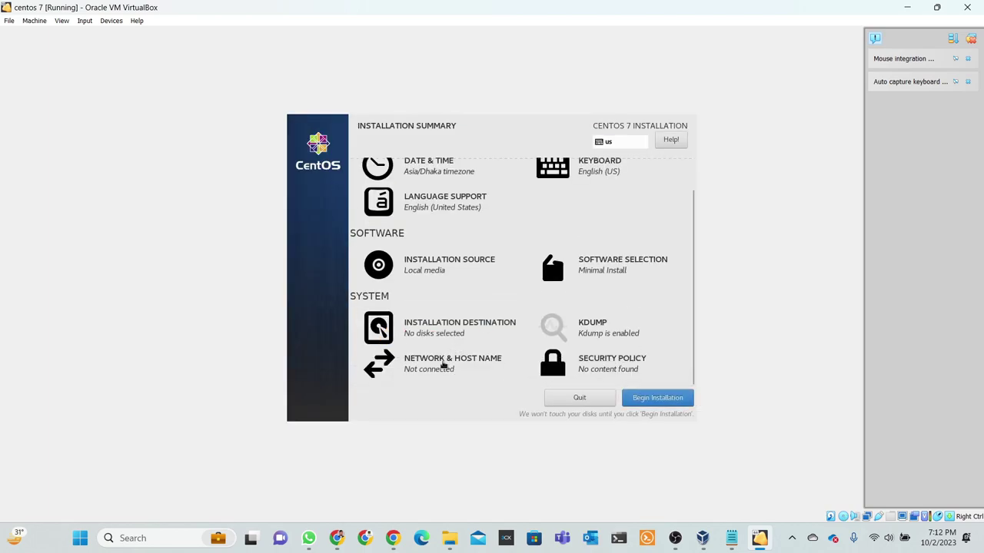
Switch the enp0s3 Ethernet connection ON, leaving the host name as localhost.localdomain.
click(444, 364)
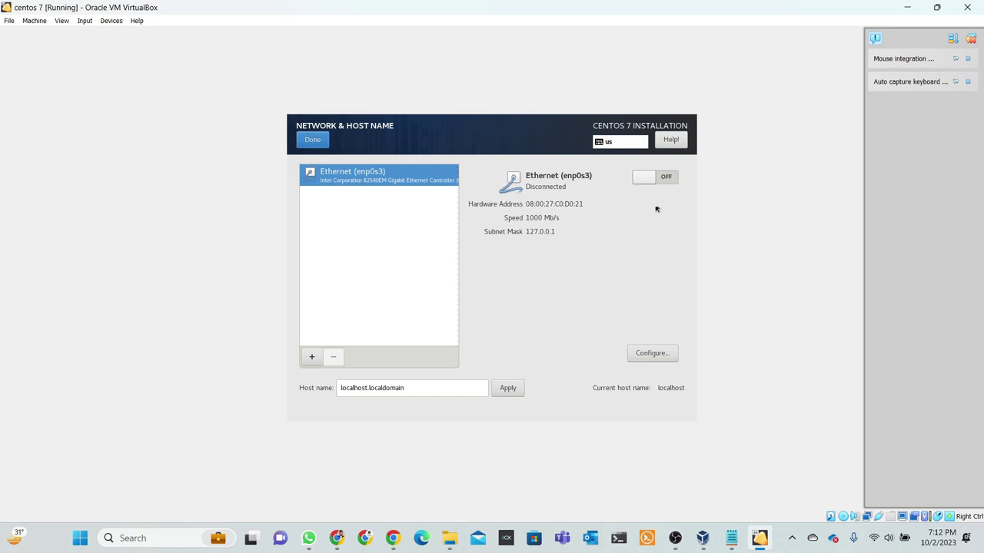
click(647, 178)
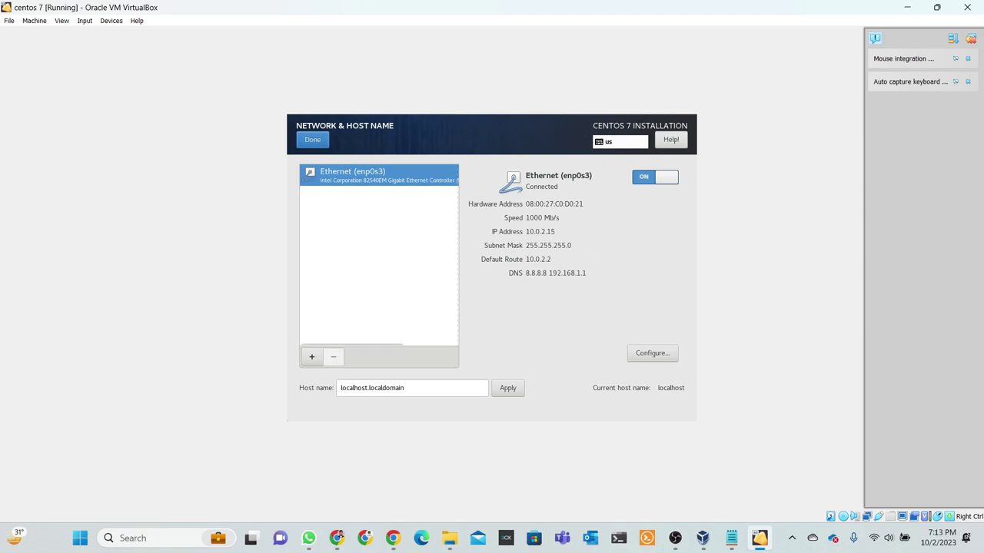
click(419, 391)
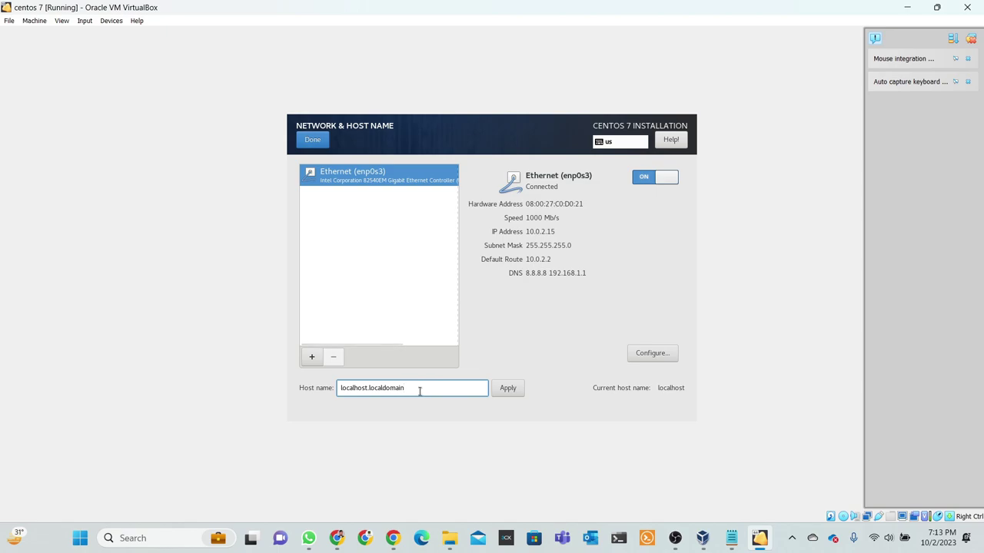
key(ctrl+a)
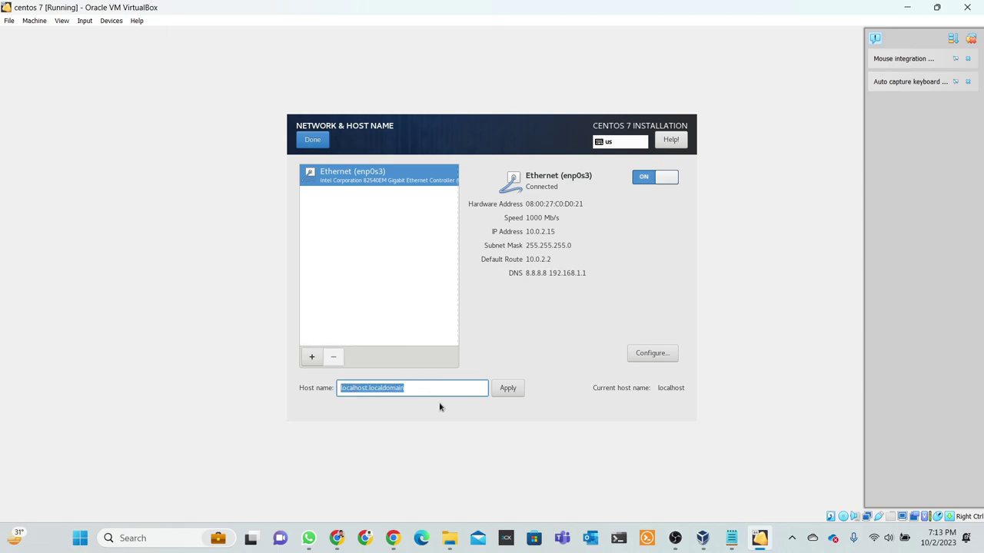
click(427, 393)
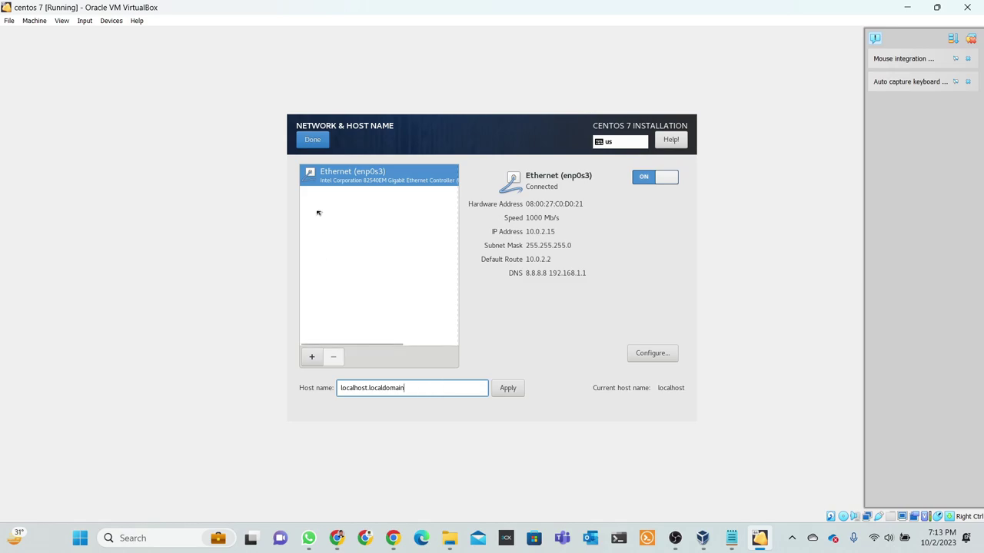
click(312, 140)
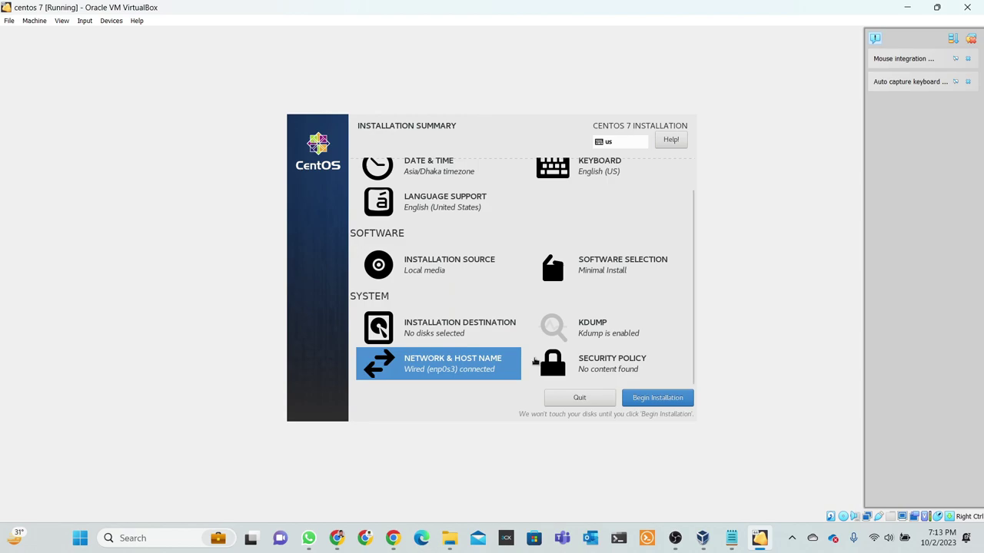
Confirm Minimal Install as the software selection and begin the CentOS 7 installation.
scroll(564, 323, up, 1)
scroll(554, 315, down, 1)
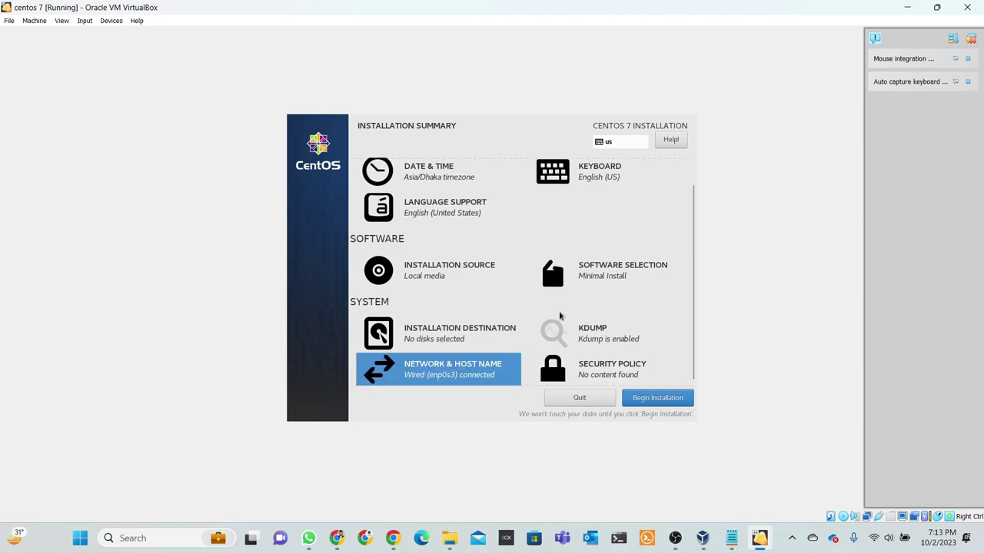
click(590, 280)
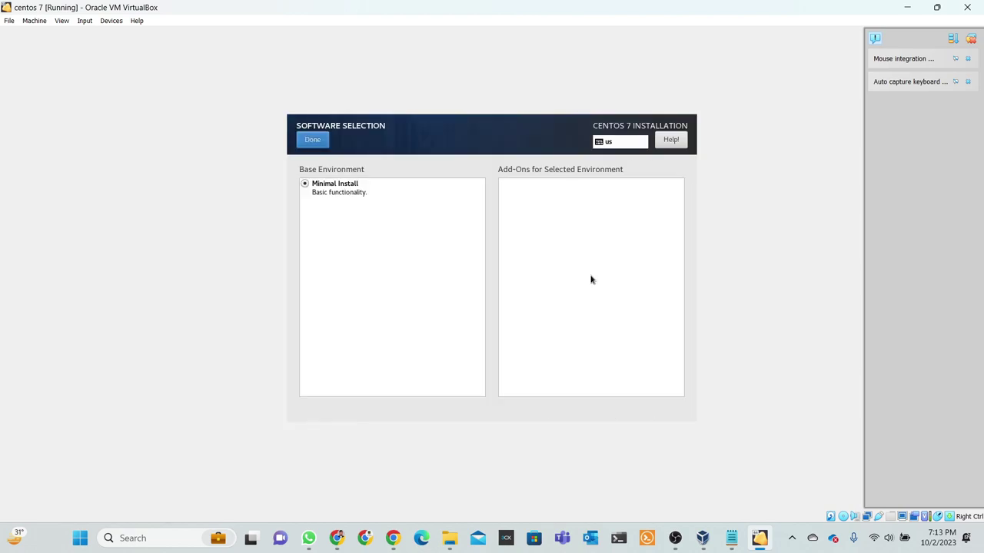
click(321, 142)
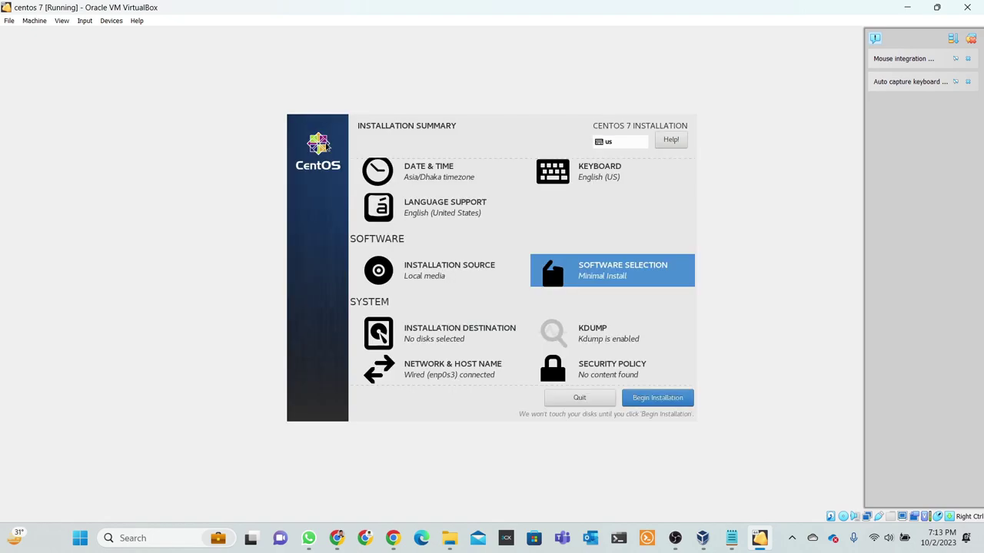
scroll(638, 353, down, 1)
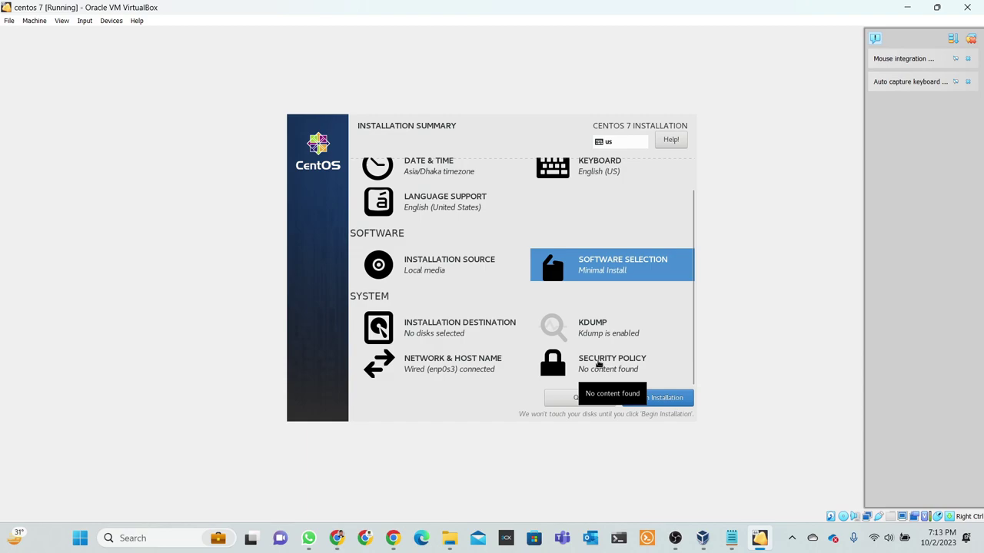
click(657, 399)
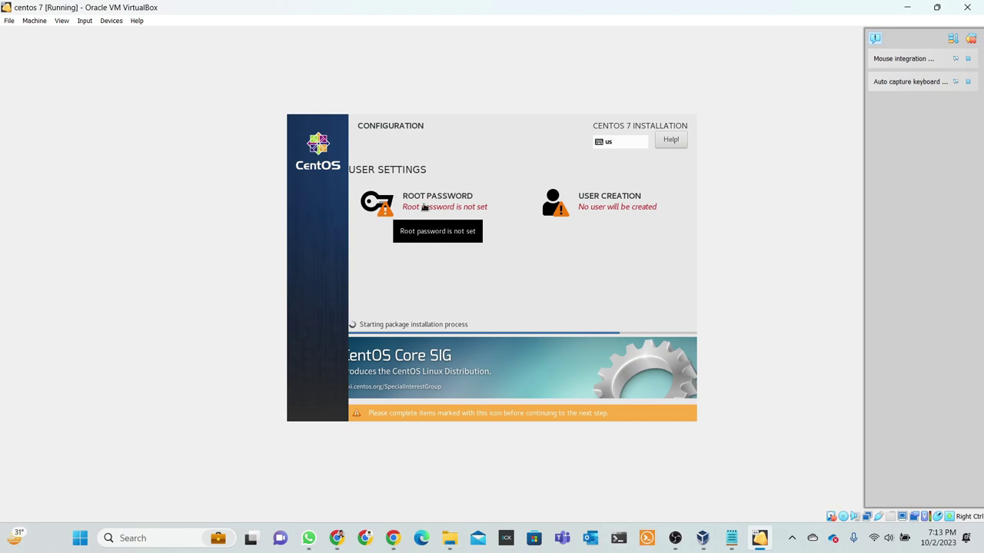
Enter and confirm the root password, accepting it despite the weak-password warning.
click(425, 207)
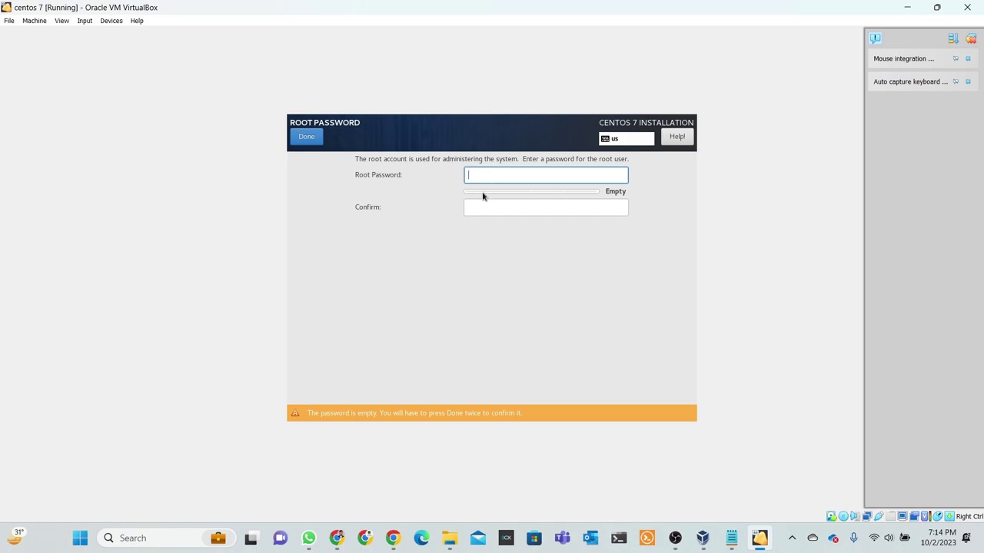
text(••••)
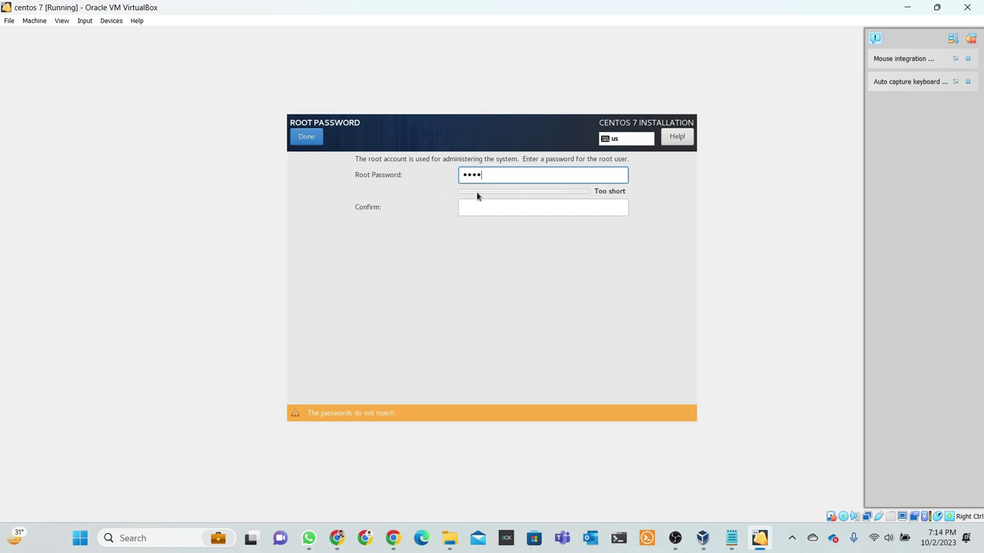
text(•••)
click(491, 213)
text(••••)
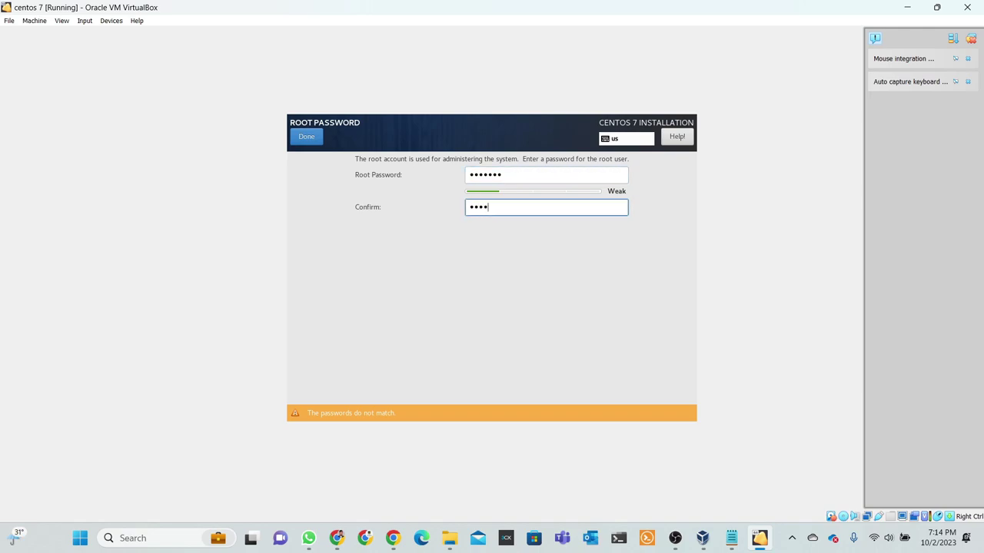
text(•••)
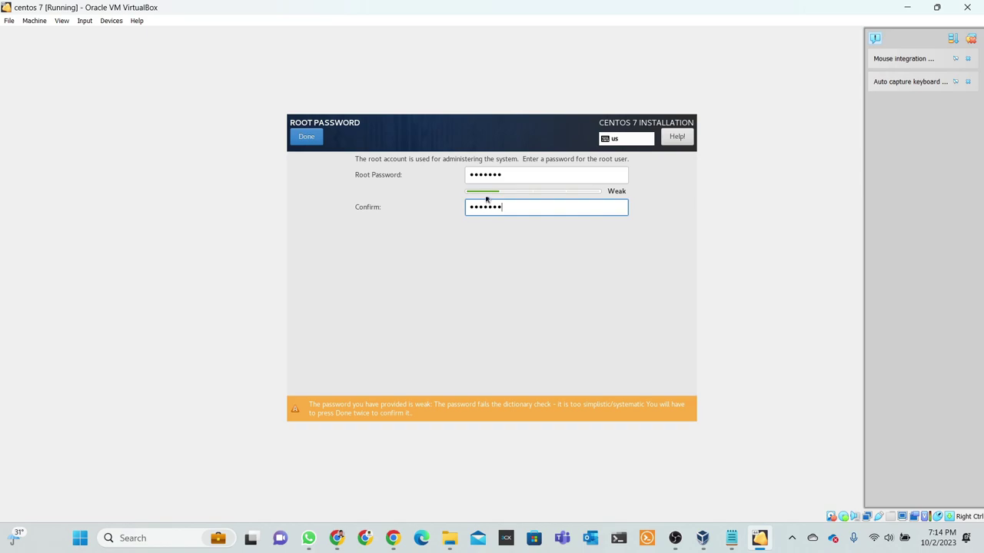
click(306, 137)
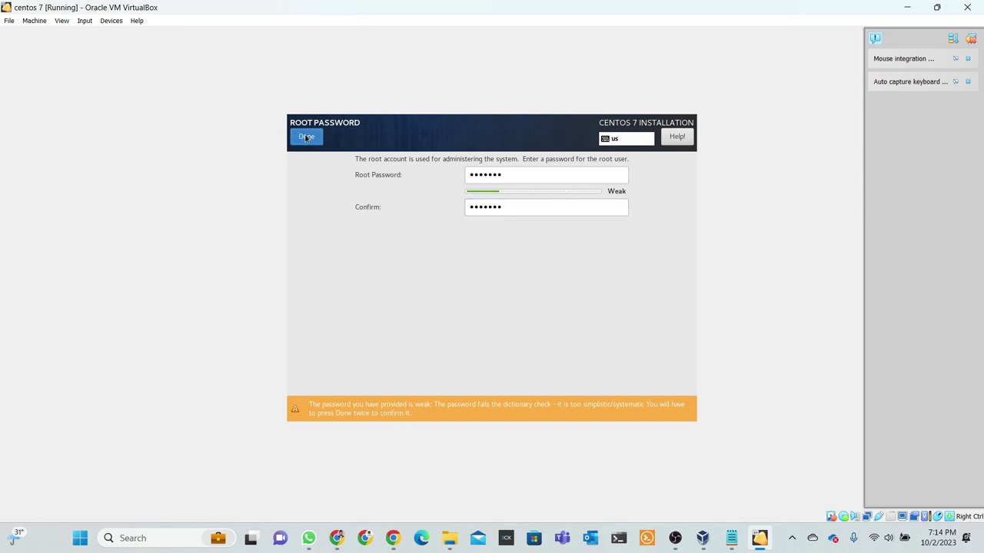
click(306, 138)
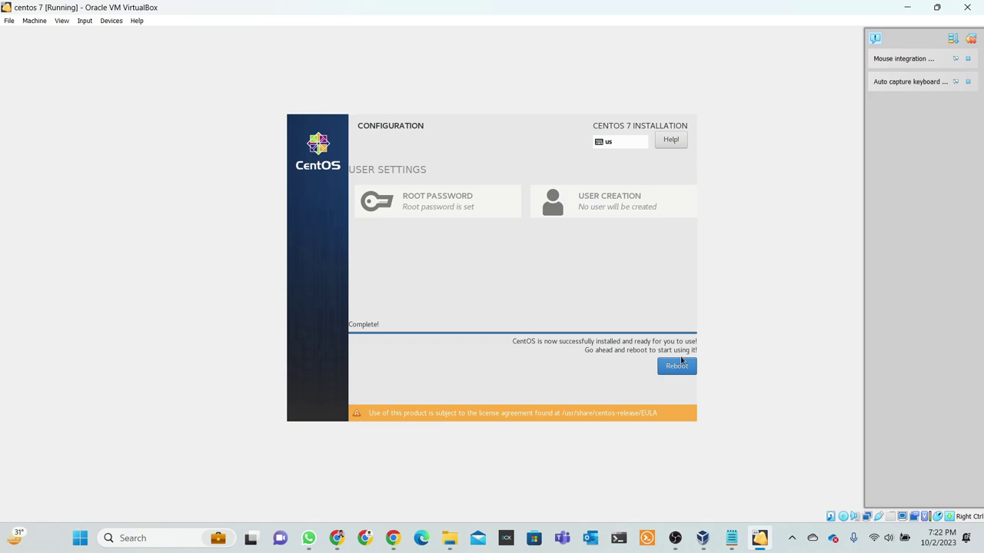
Reboot into the installed CentOS 7 and enter root at the localhost login prompt.
click(681, 369)
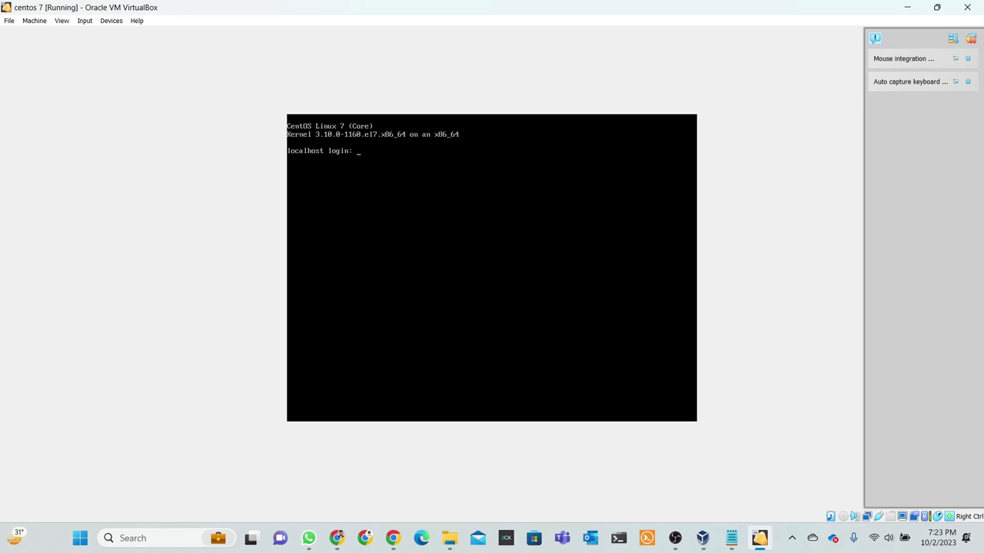
text(root)
key(Return)
key(Return)
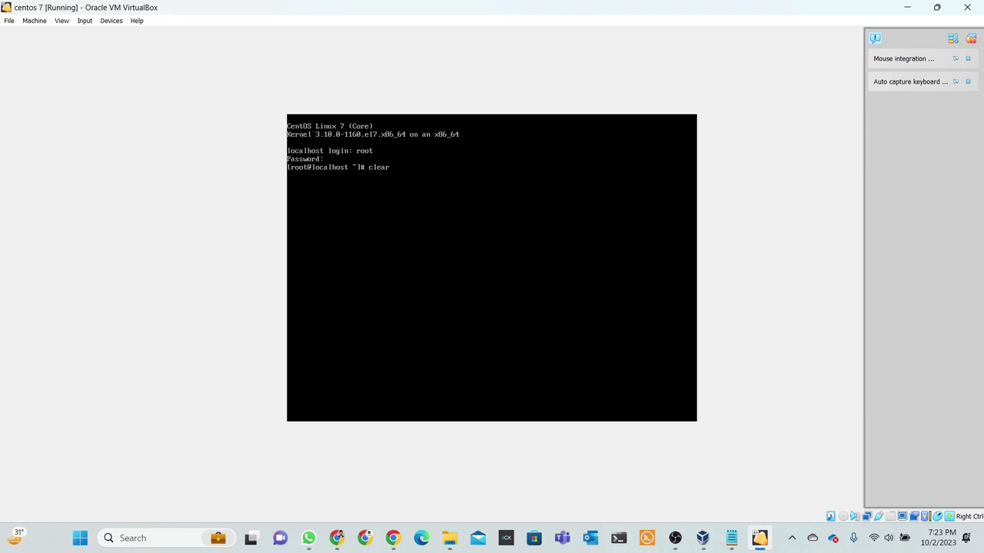
Run clear to empty the console ahead of the yum update -y run.
key(Return)
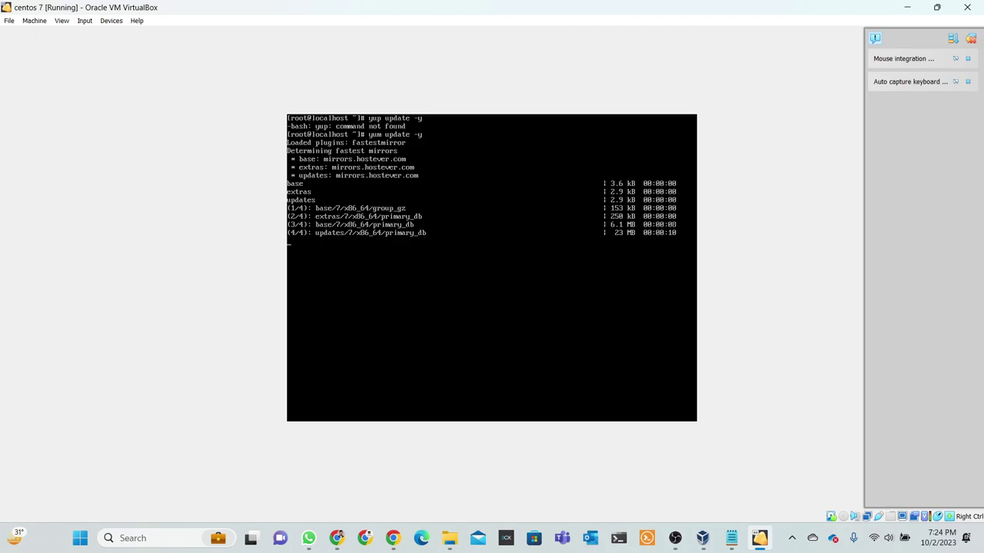
key(Right)
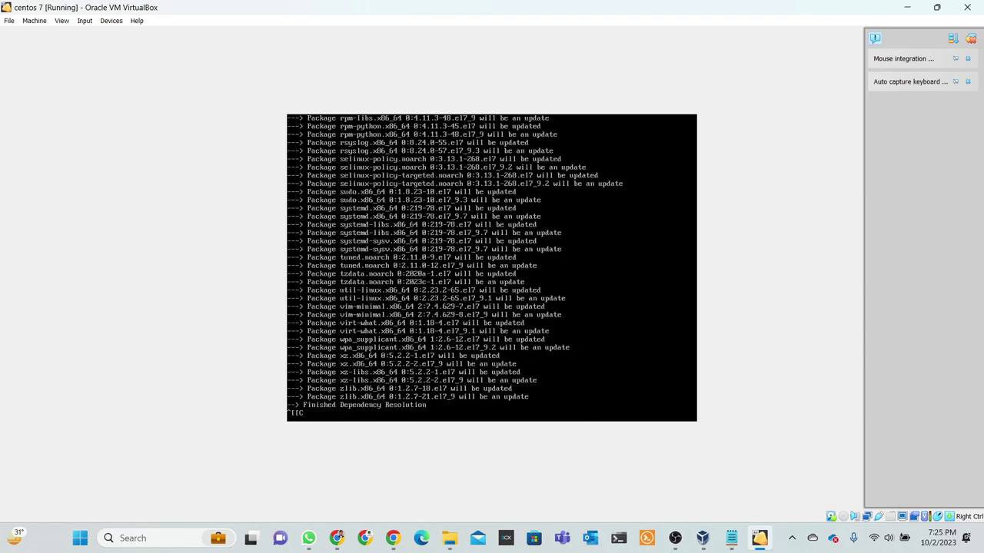